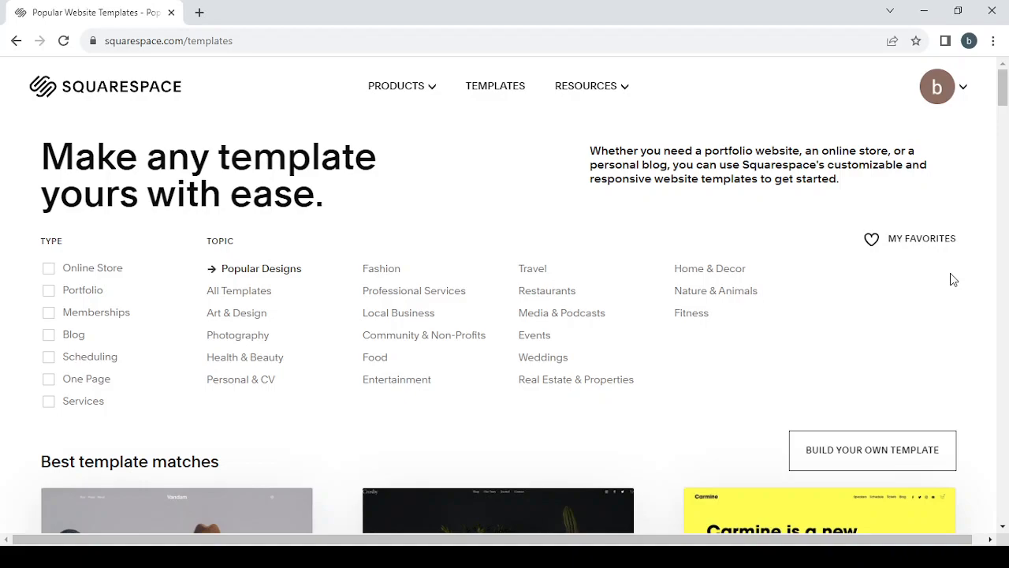
Filter the website templates by the Online Store type and the Fashion topic.
scroll(952, 279, down, 3)
scroll(952, 279, up, 2)
click(46, 274)
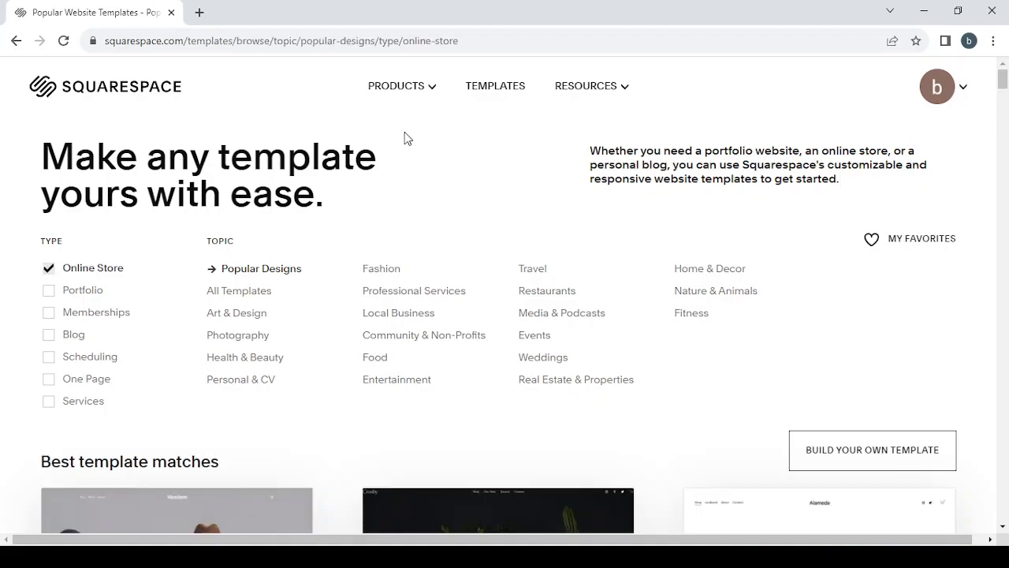
click(382, 272)
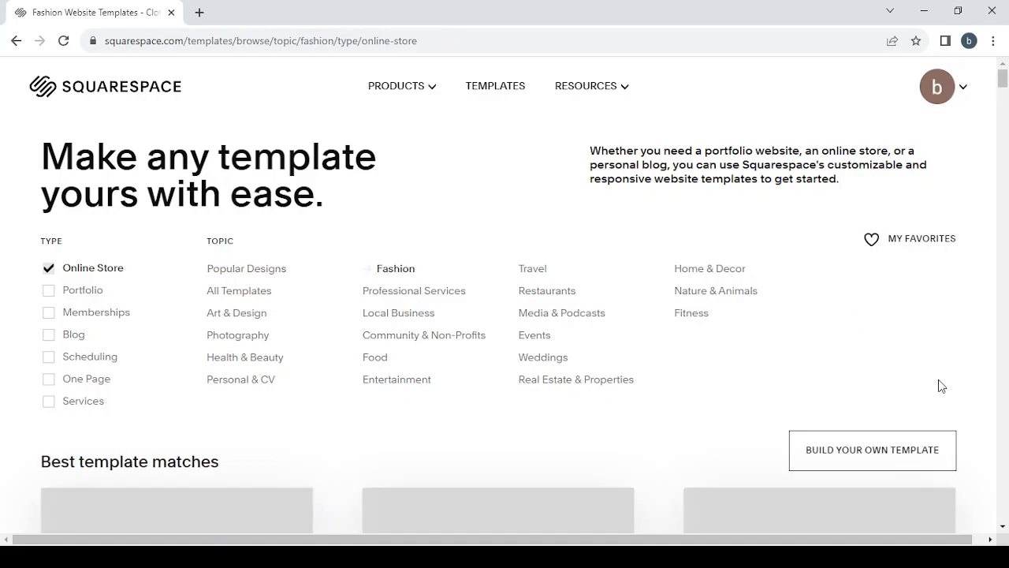
Browse the matching fashion online store templates, from the best matches to the further designs below them.
scroll(938, 386, down, 4)
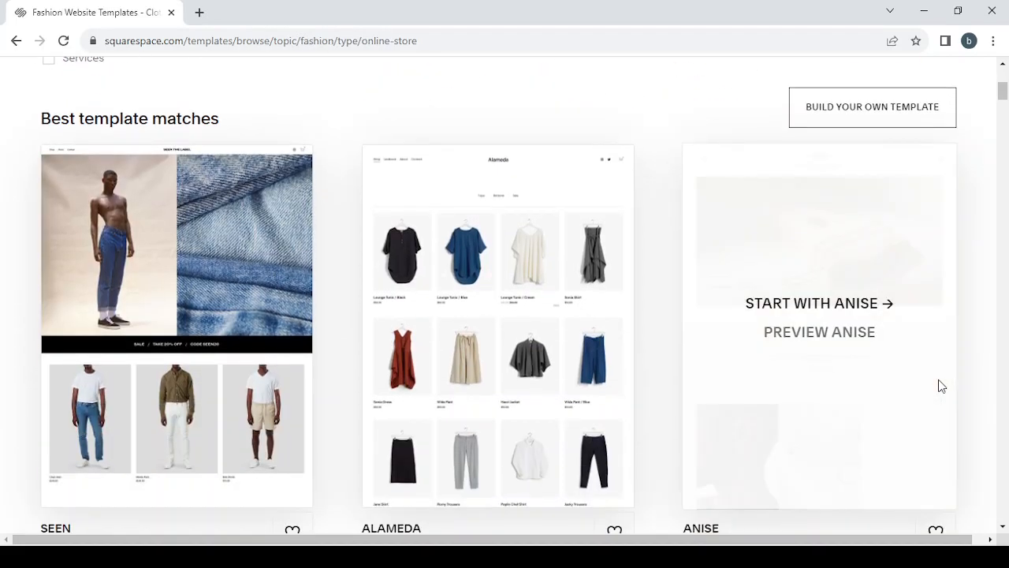
scroll(938, 385, down, 2)
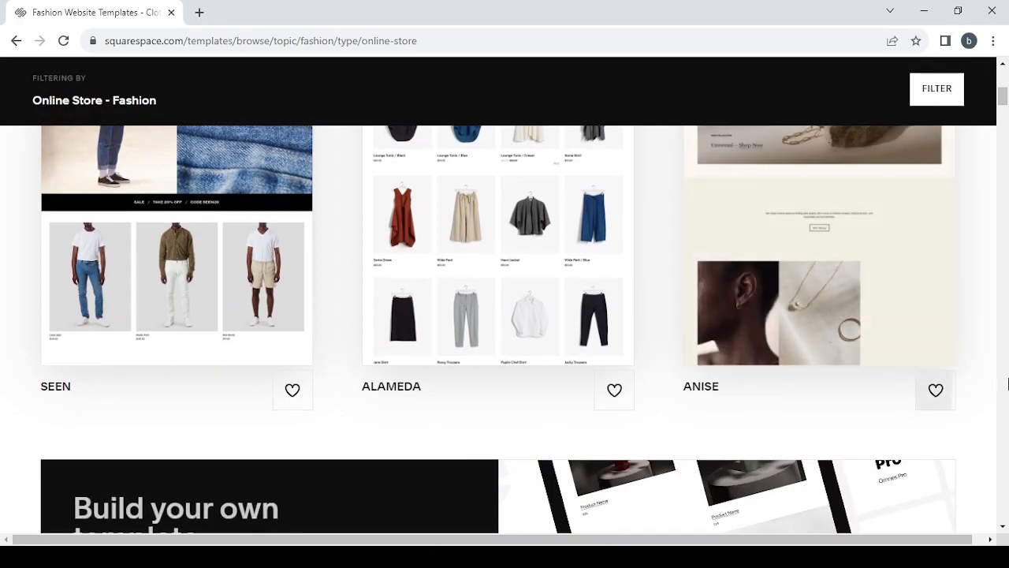
scroll(749, 410, up, 1)
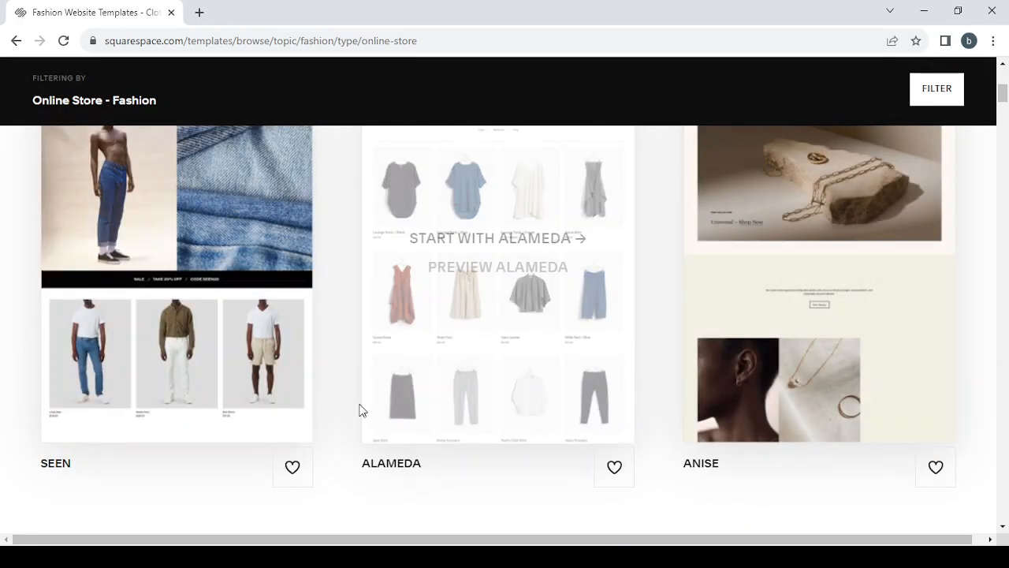
scroll(263, 405, down, 8)
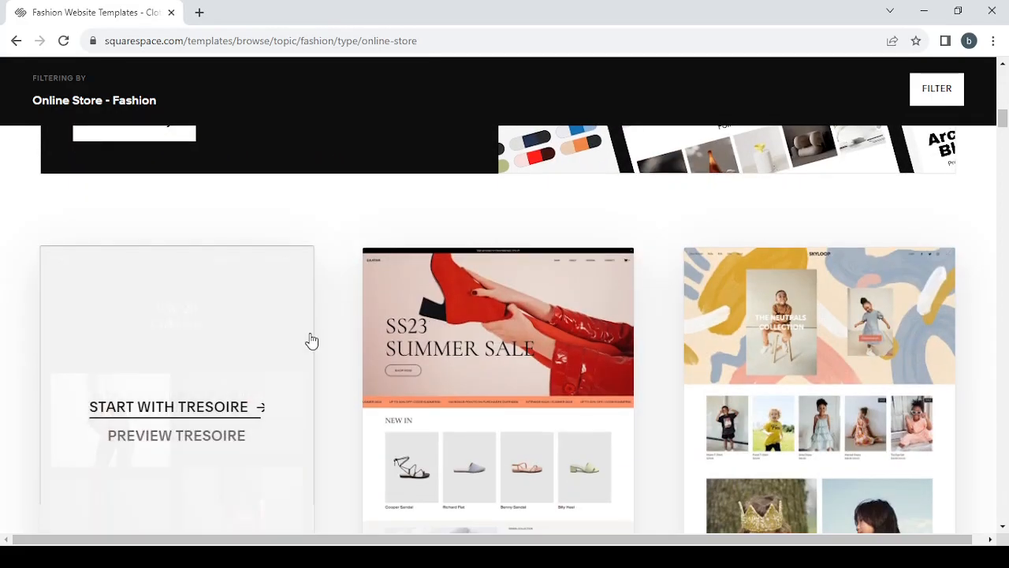
scroll(1004, 277, down, 1)
scroll(1004, 277, down, 1)
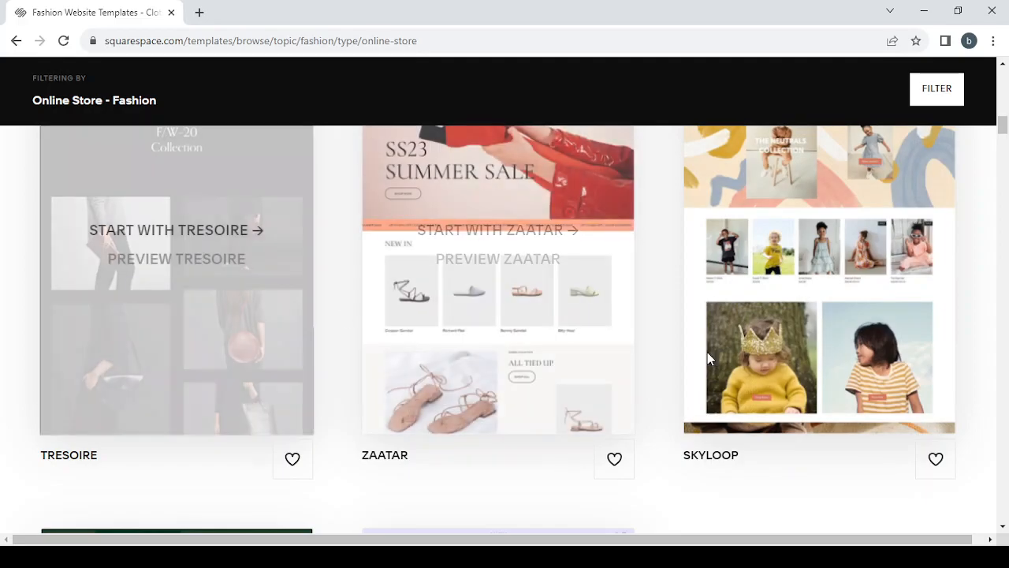
scroll(737, 376, down, 2)
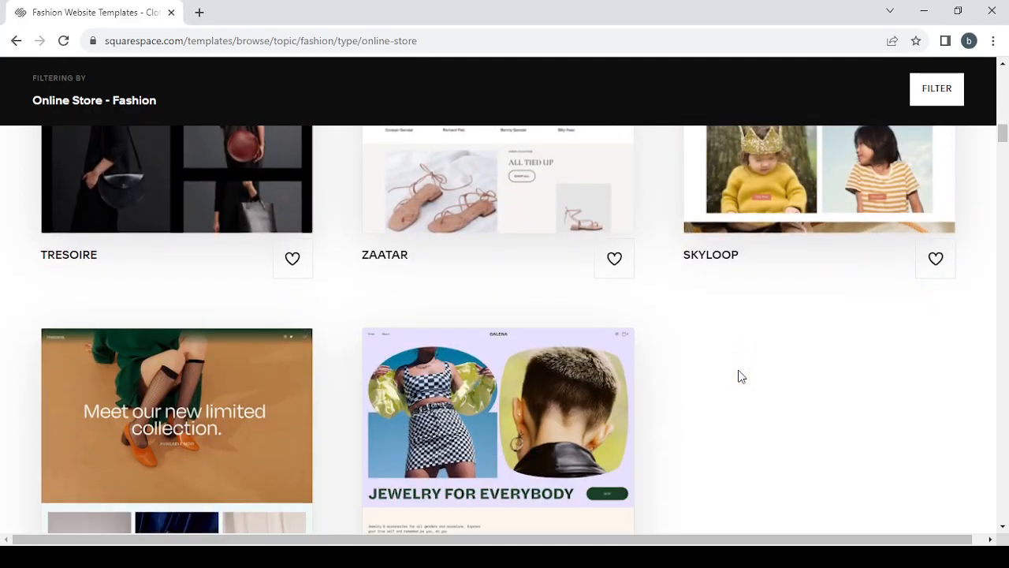
scroll(737, 376, up, 10)
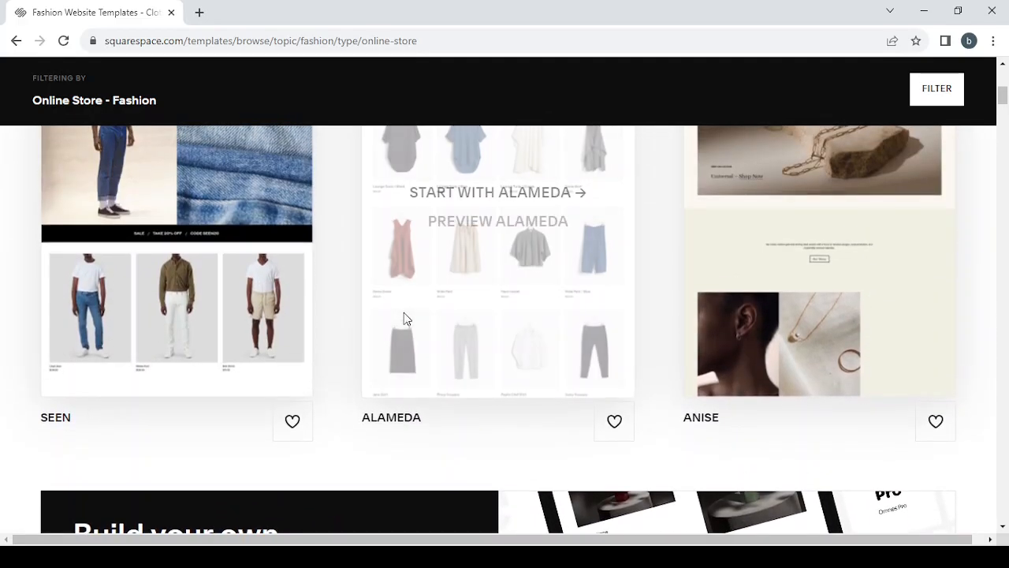
scroll(162, 284, up, 1)
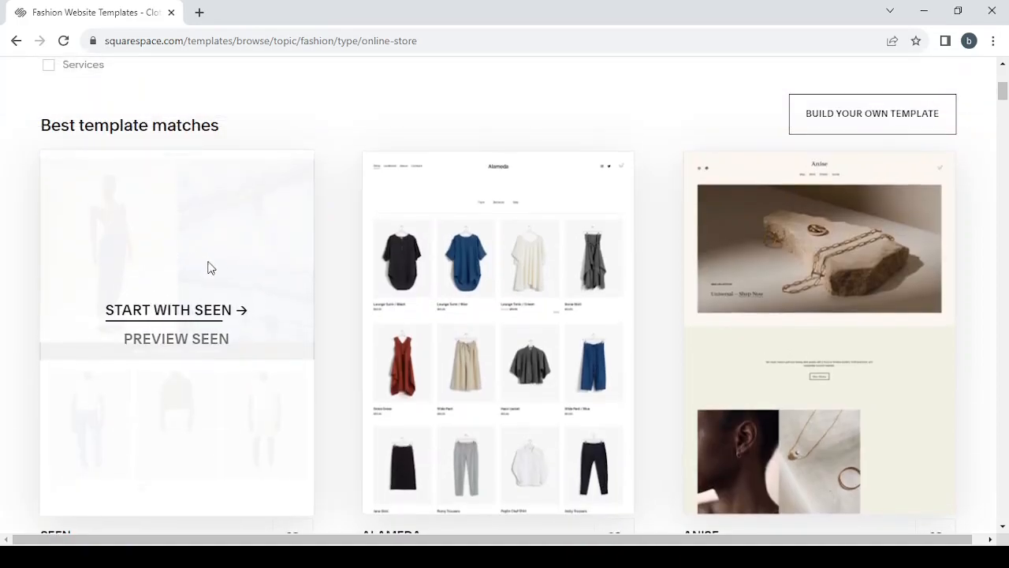
Preview the Seen template and examine its full demo site from header to footer, closing the demo when done.
click(175, 345)
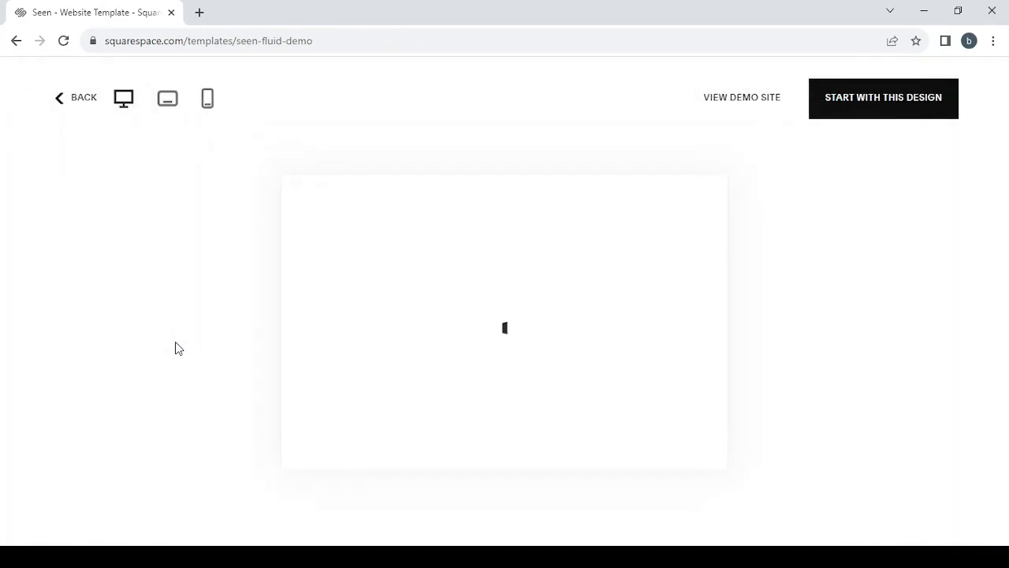
click(735, 100)
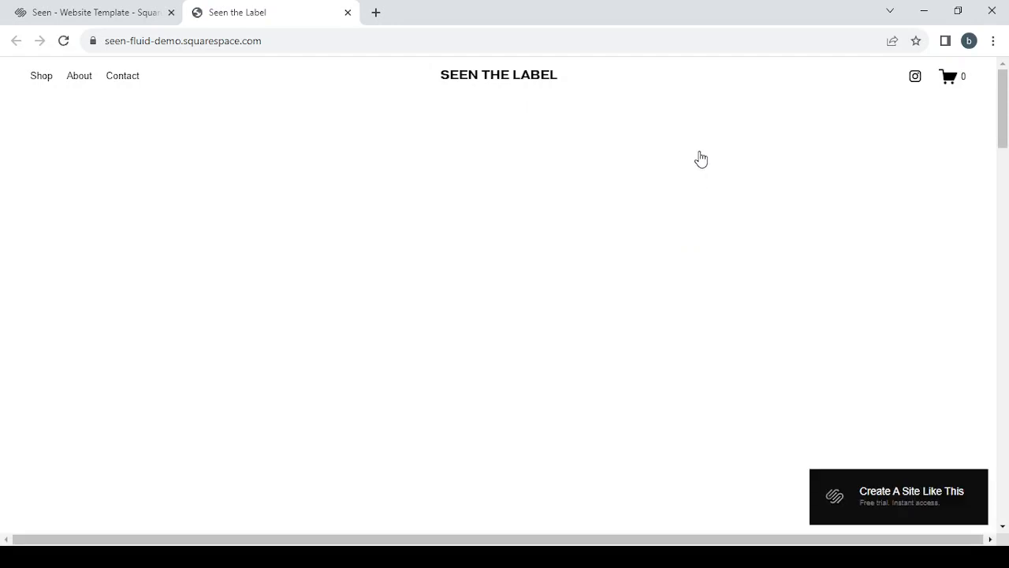
scroll(664, 293, down, 2)
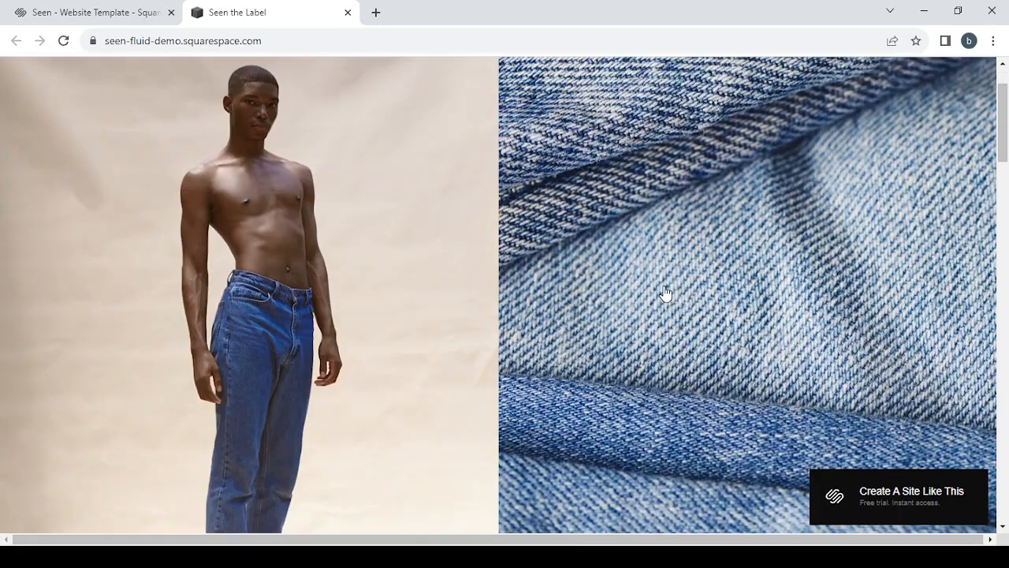
scroll(665, 293, down, 4)
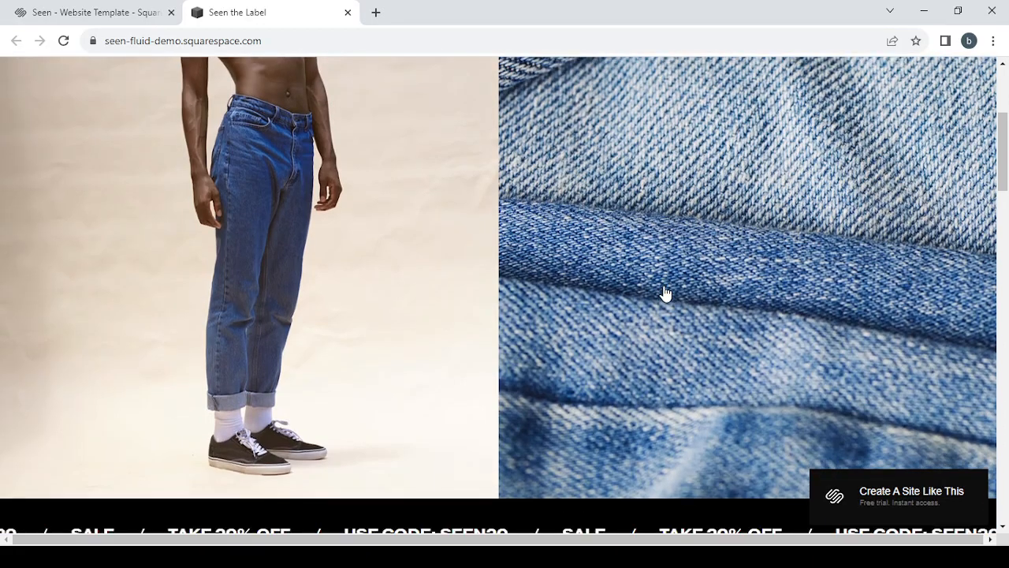
scroll(664, 294, down, 6)
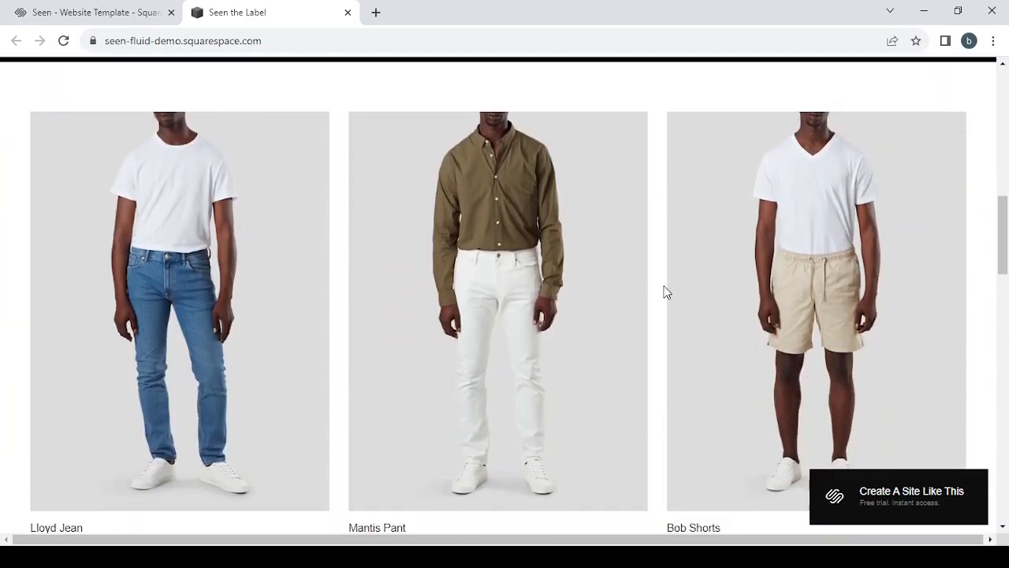
scroll(665, 293, down, 10)
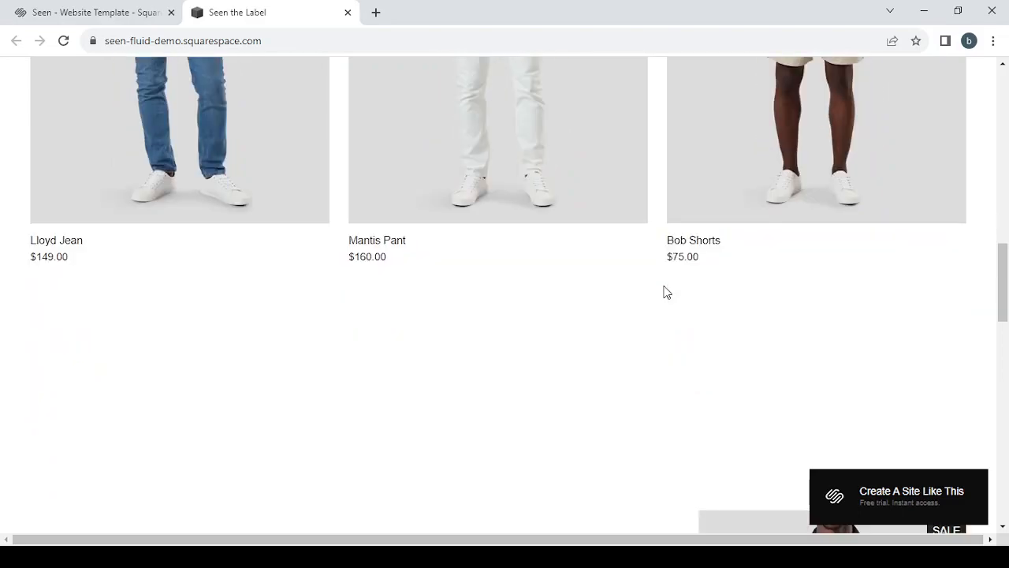
scroll(664, 293, down, 7)
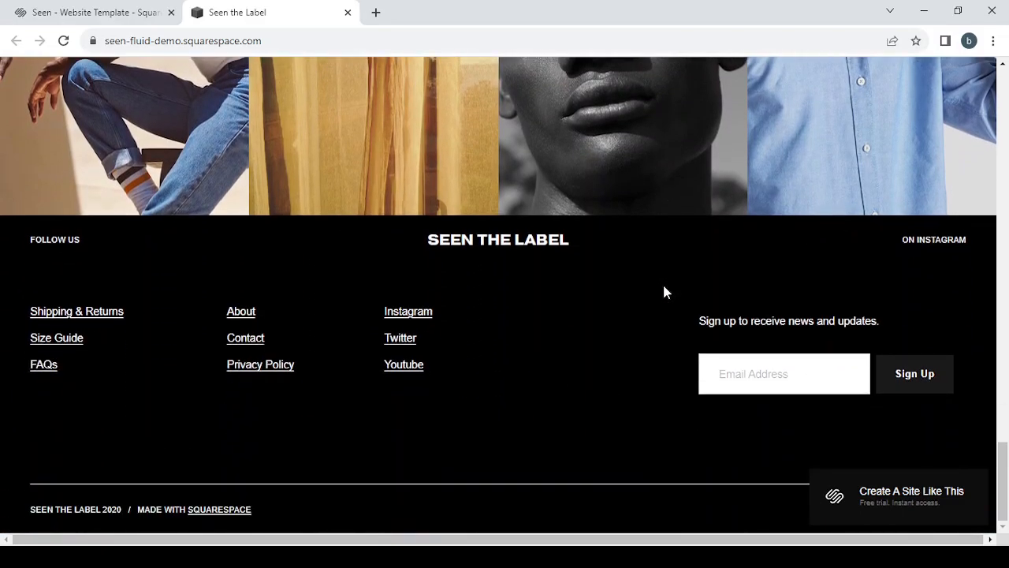
scroll(664, 292, up, 15)
scroll(664, 293, up, 10)
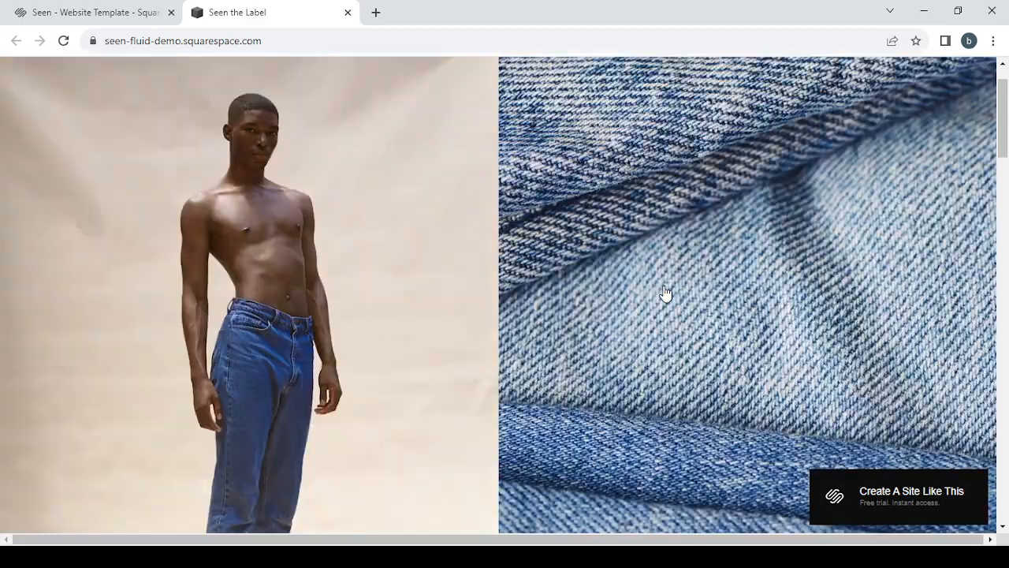
click(347, 12)
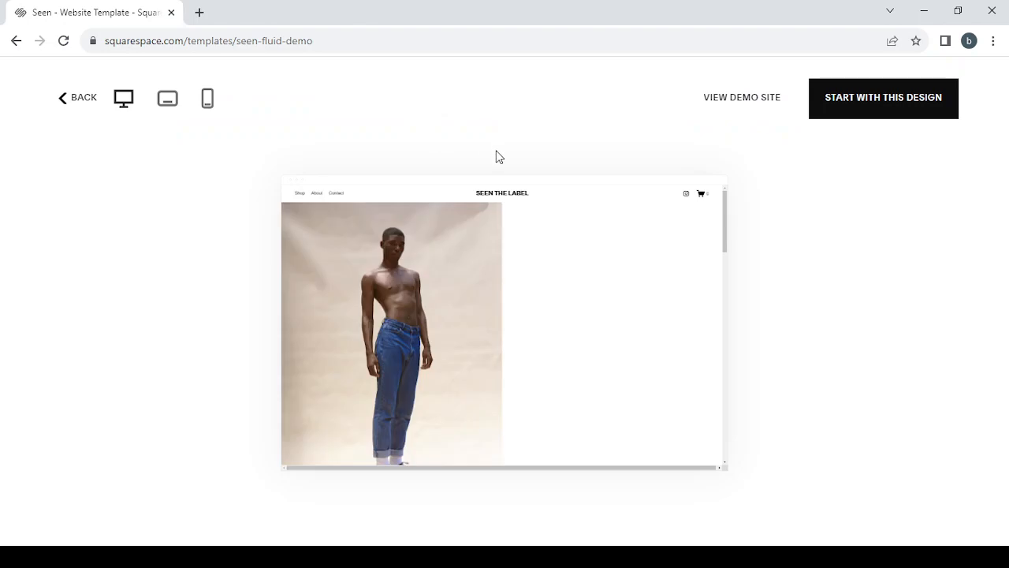
Start a site with the Seen design, title it "fashion and apparel", and close the welcome guide.
click(897, 95)
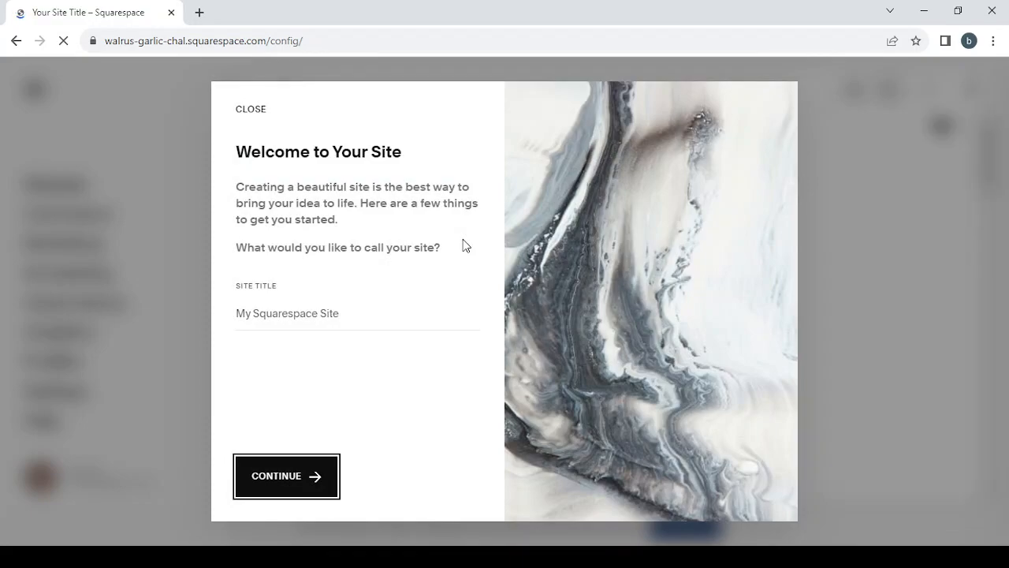
click(275, 314)
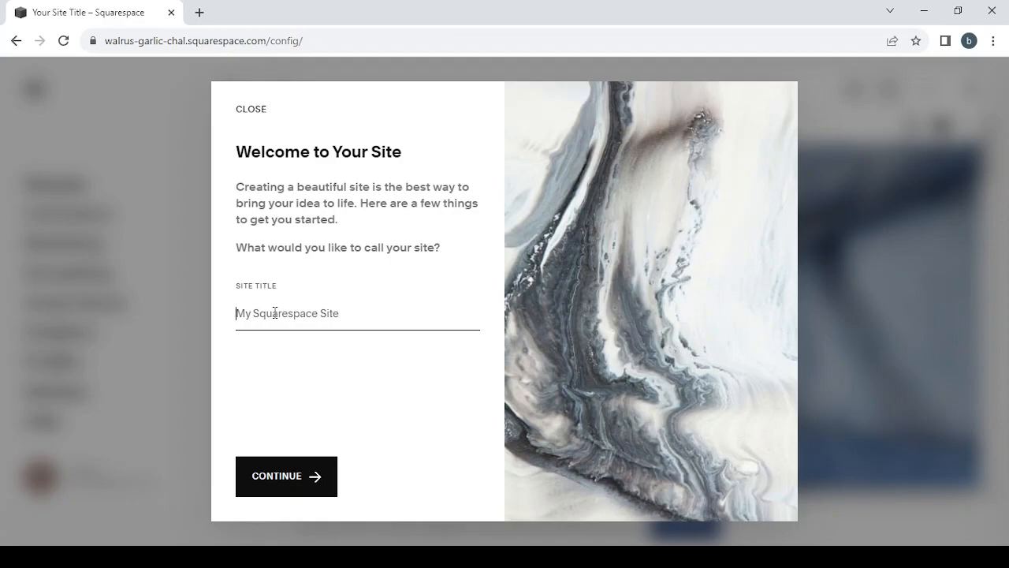
text(fashion an)
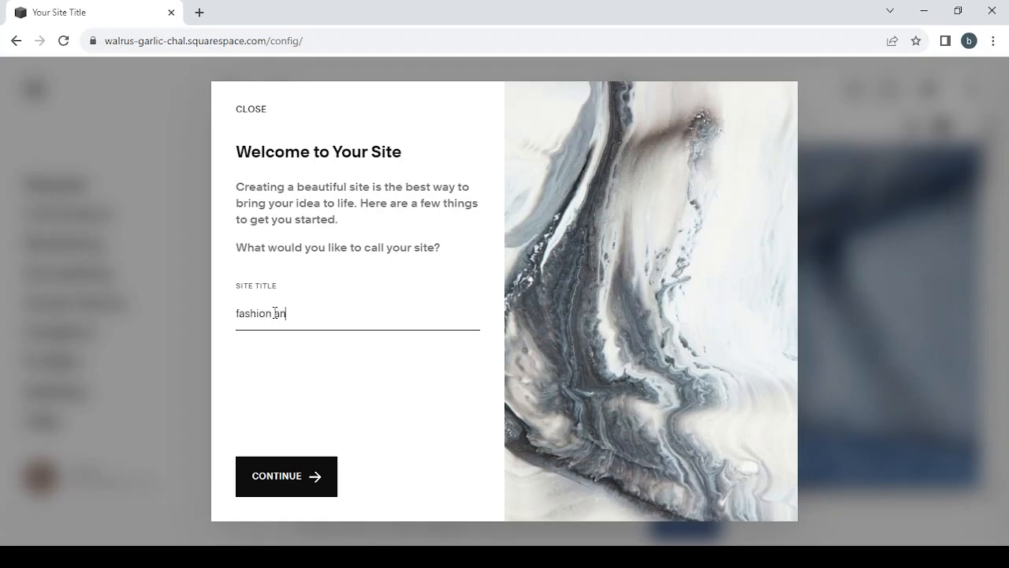
text(d apparel)
click(315, 483)
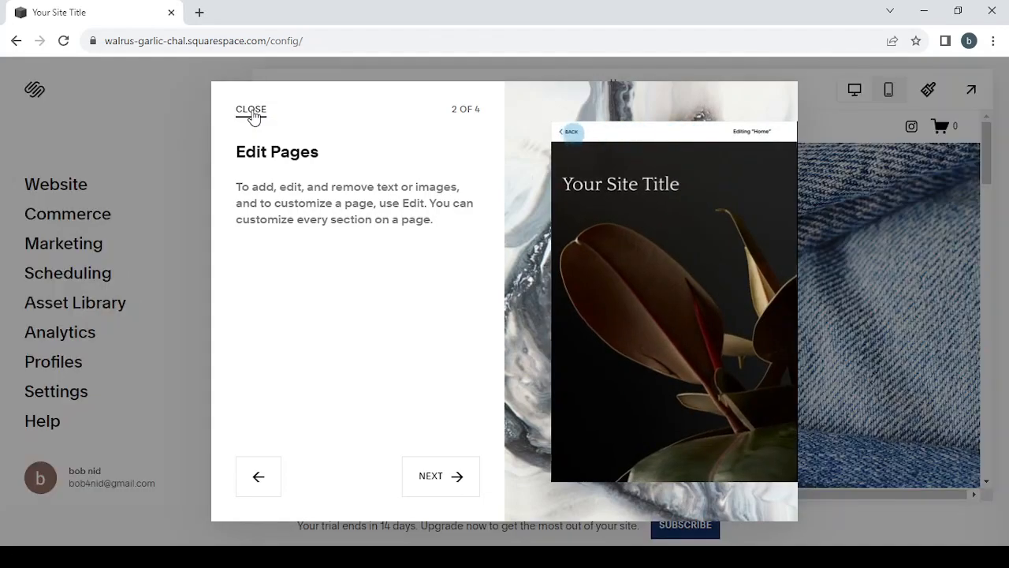
click(251, 110)
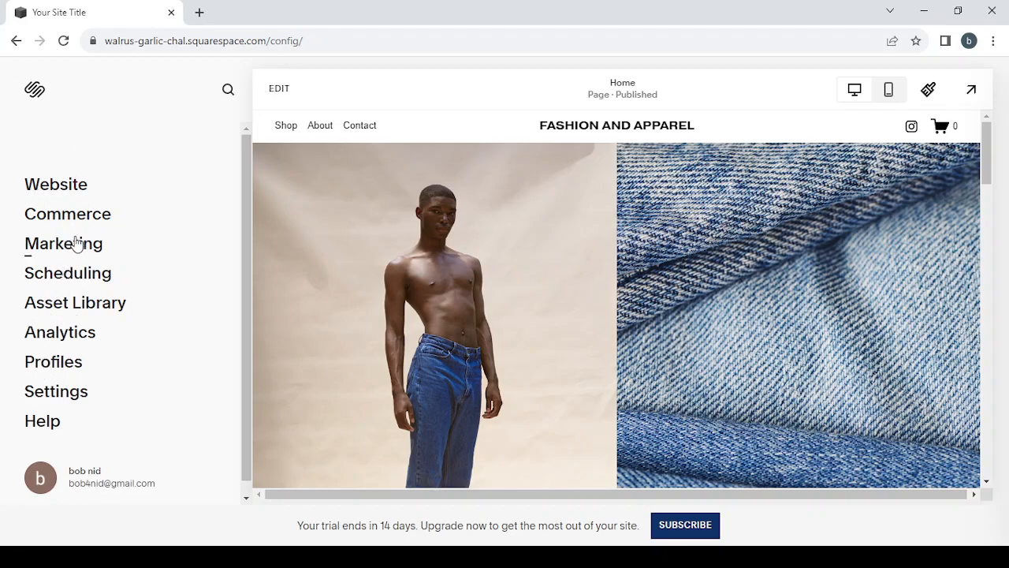
Look over the site's Website pages, Commerce overview and Analytics sales report, returning to the main dashboard.
click(67, 185)
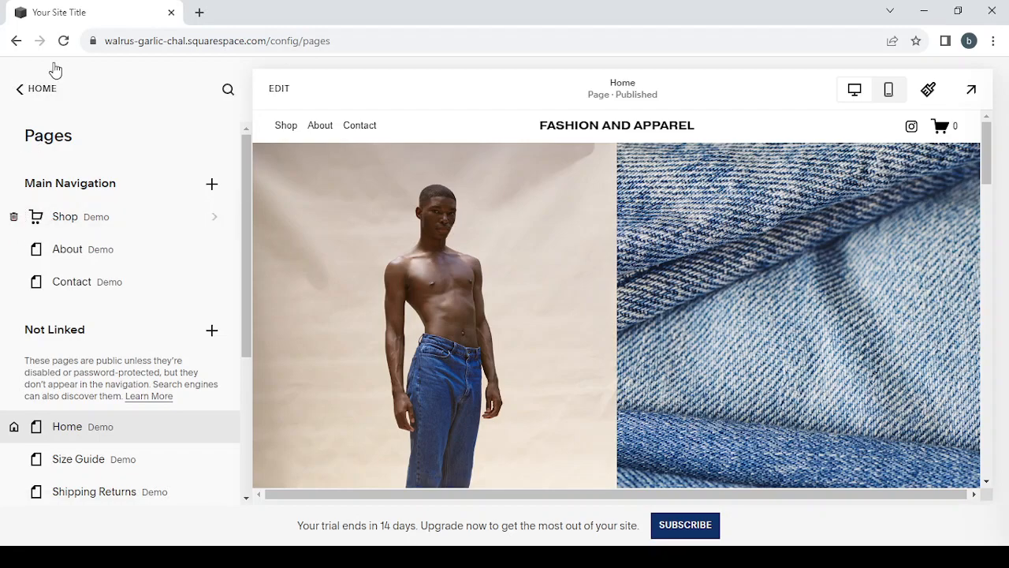
click(20, 90)
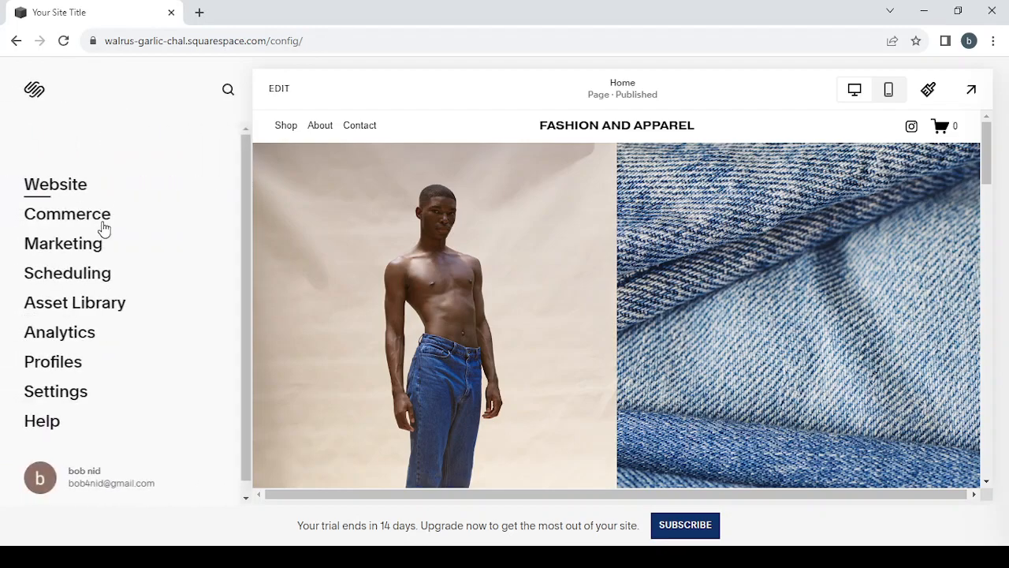
click(72, 223)
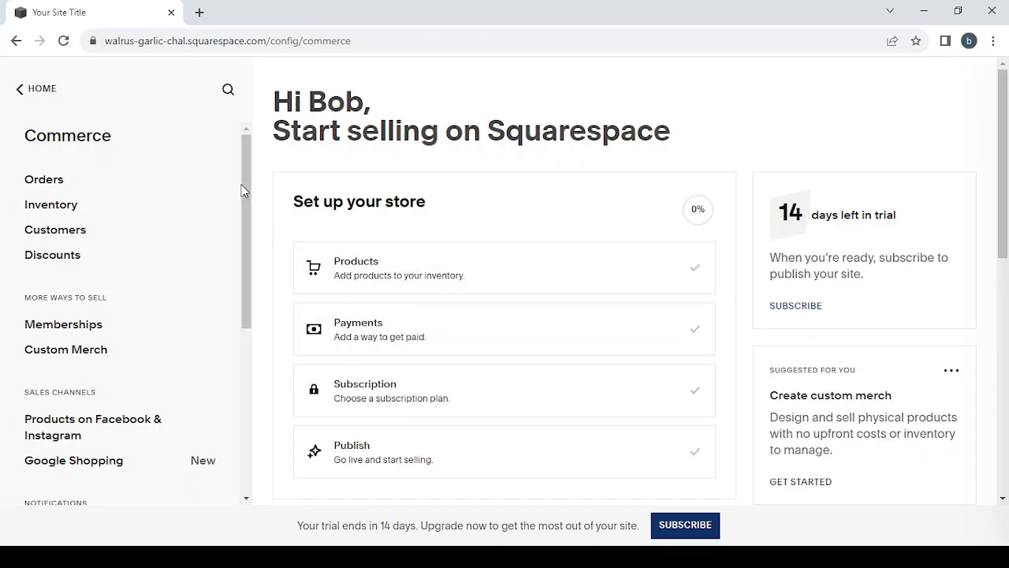
click(25, 99)
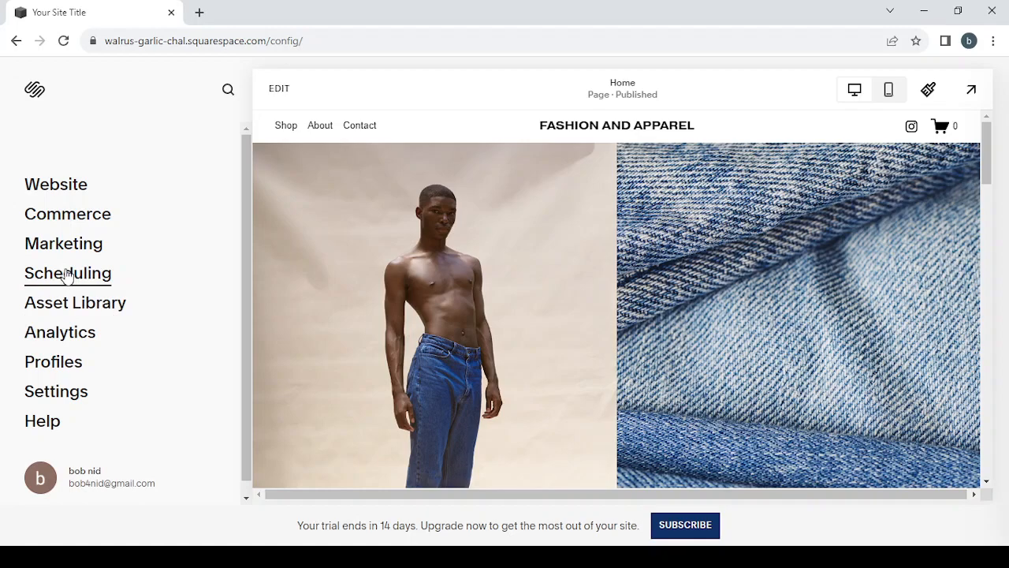
click(49, 333)
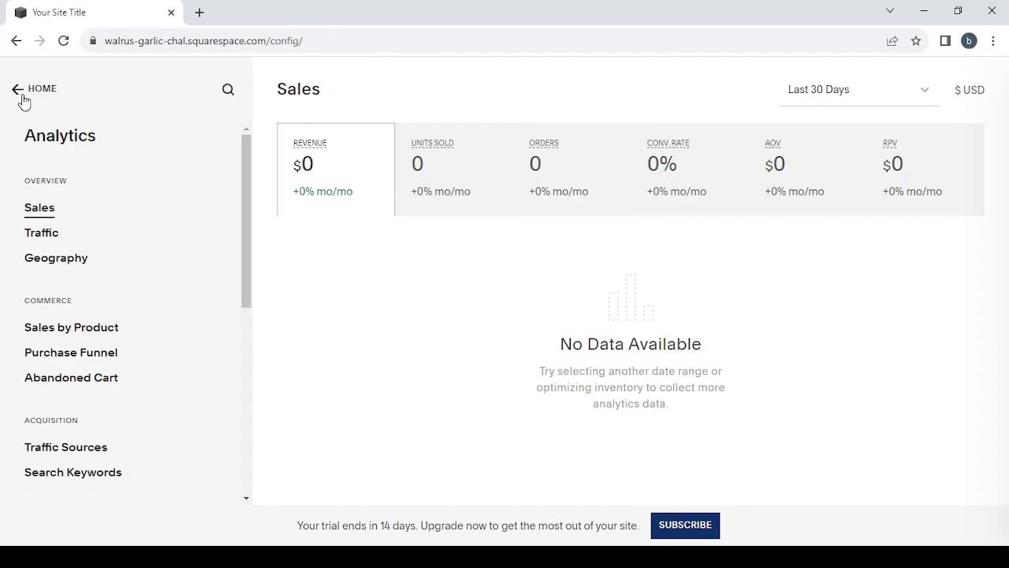
click(23, 100)
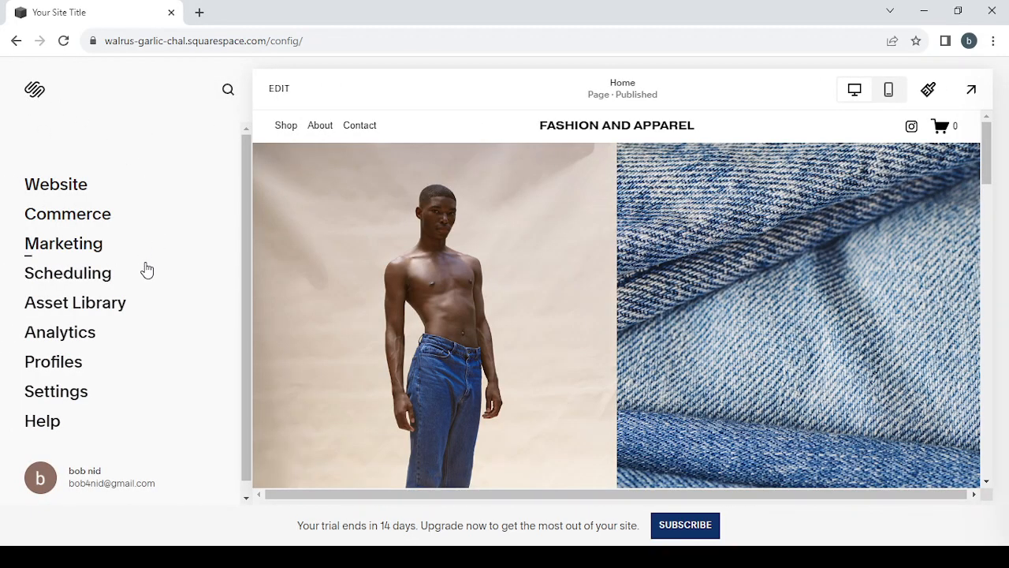
Look through the site settings and open the Store Payments options for connecting a payment processor.
scroll(113, 329, down, 1)
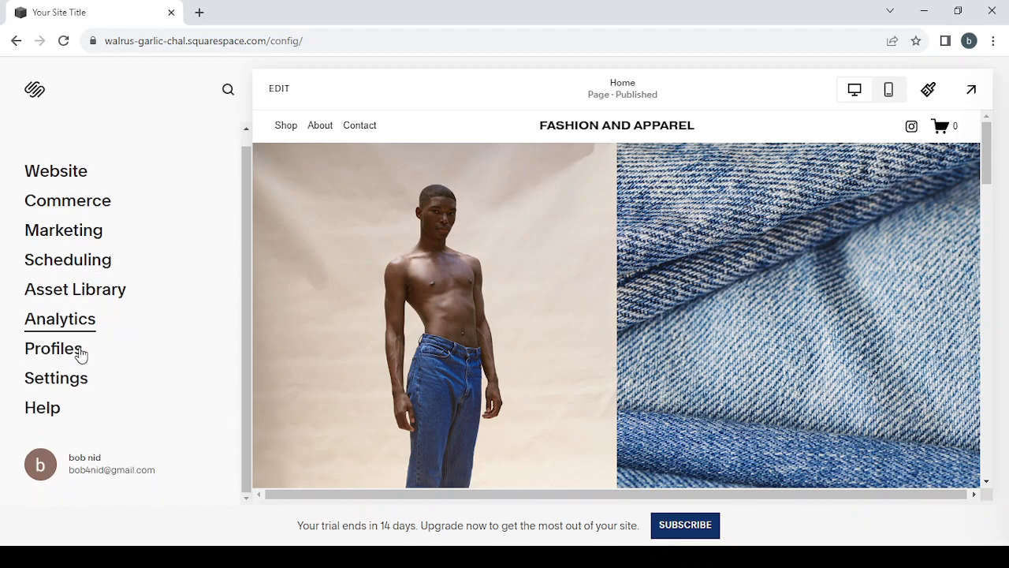
click(62, 384)
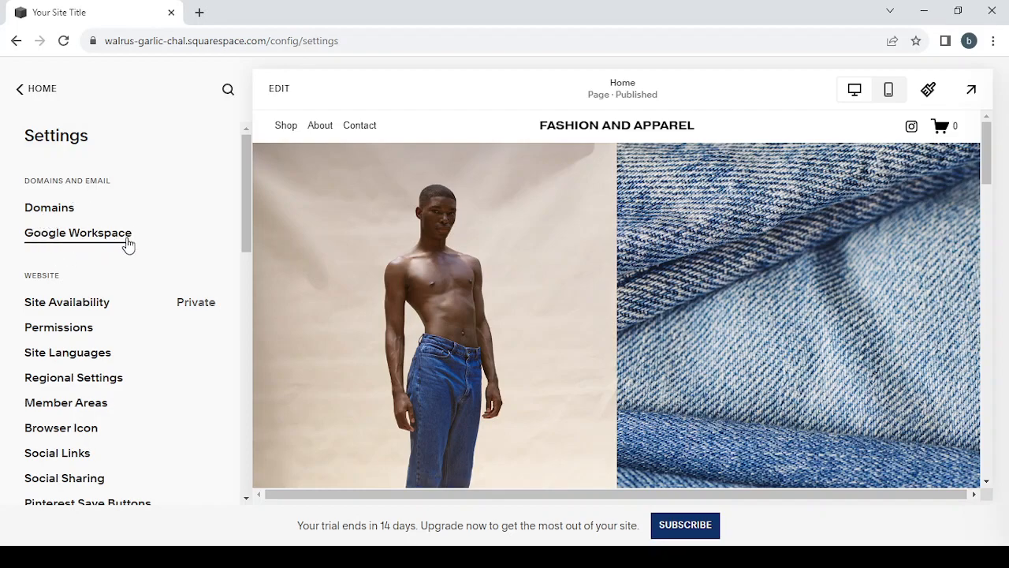
scroll(128, 246, down, 2)
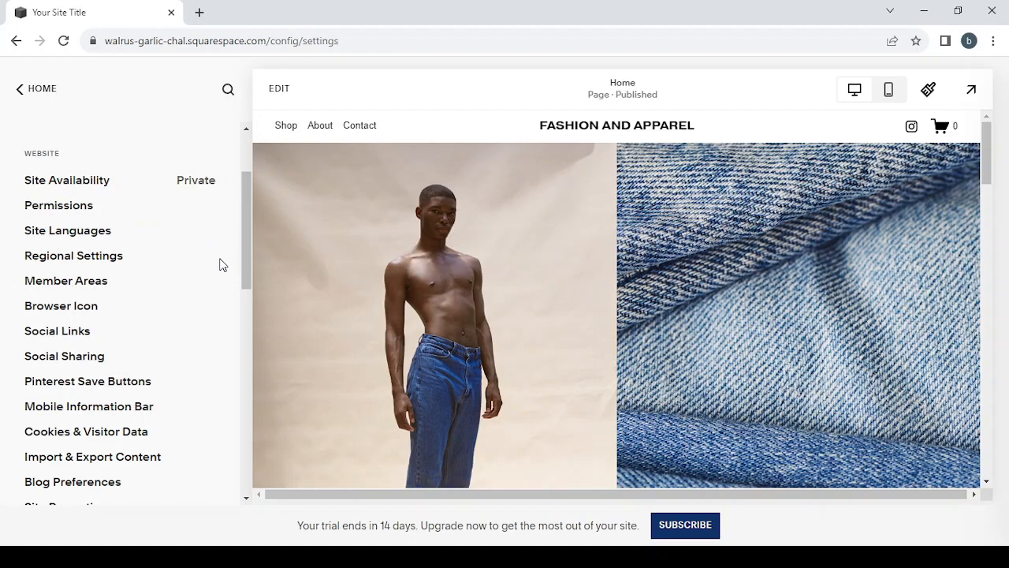
scroll(222, 252, down, 4)
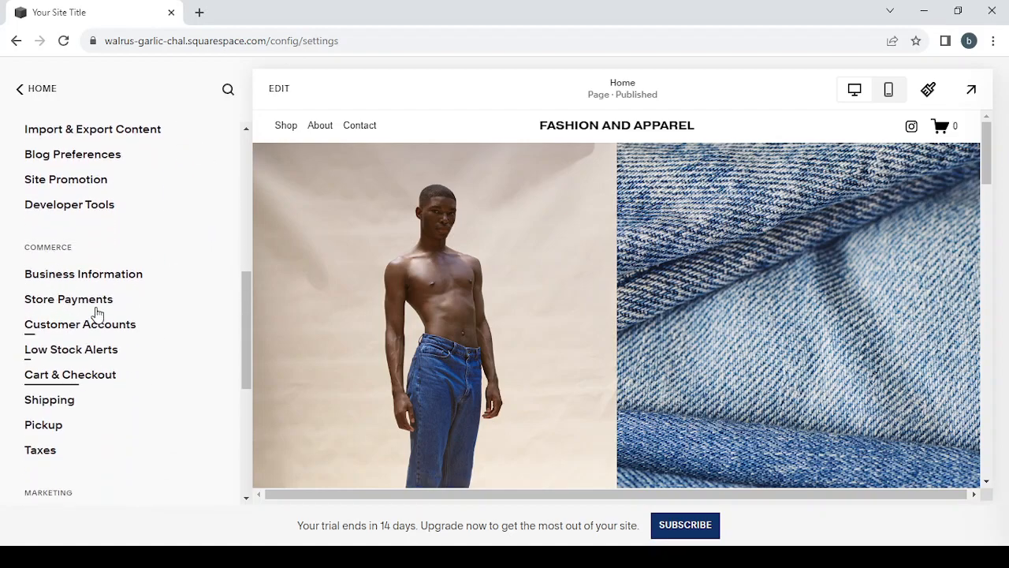
click(97, 310)
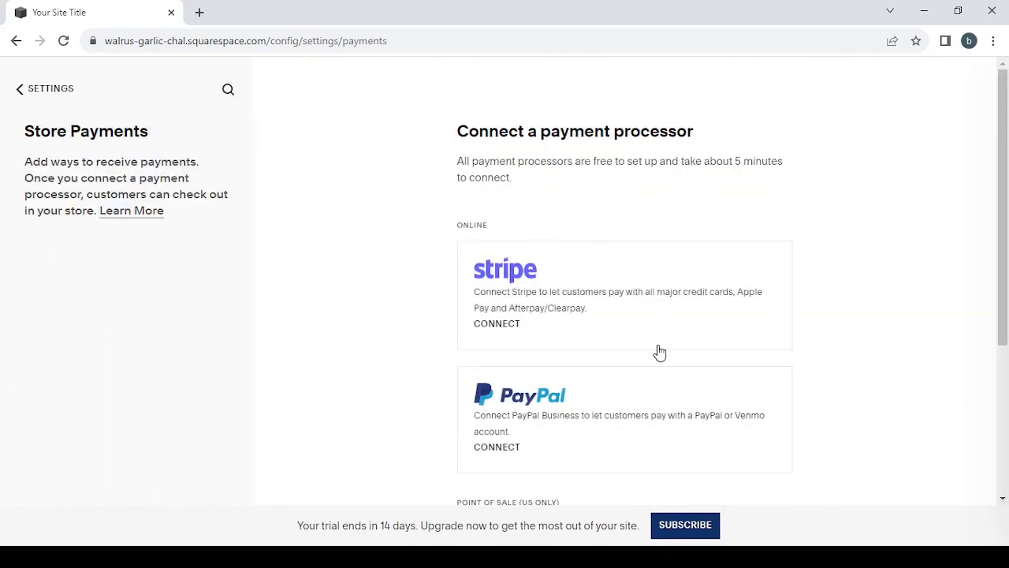
Look through the Stripe, PayPal and Square payment options and the store currency setting, and return to the site settings.
scroll(565, 312, down, 3)
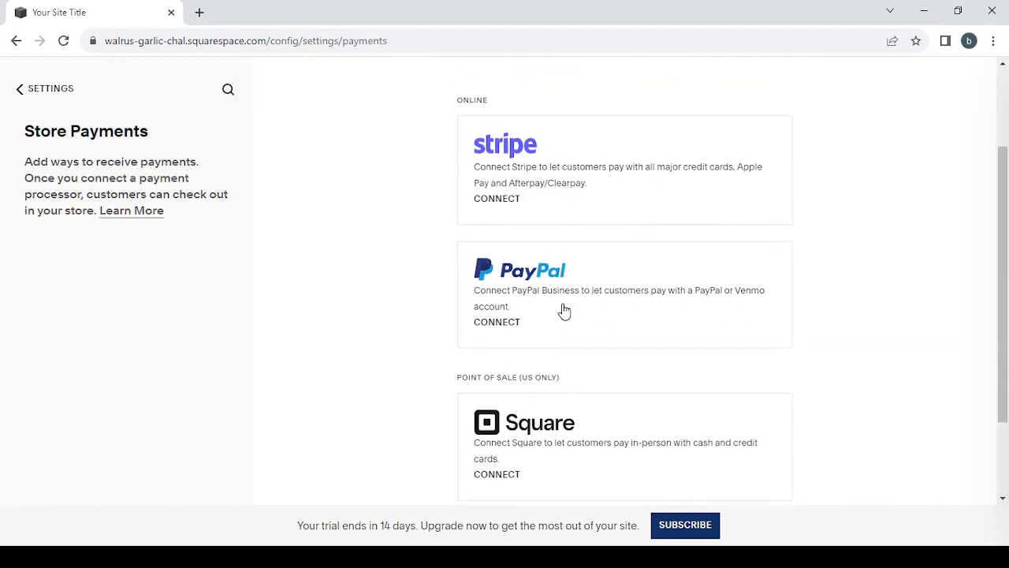
scroll(564, 311, down, 2)
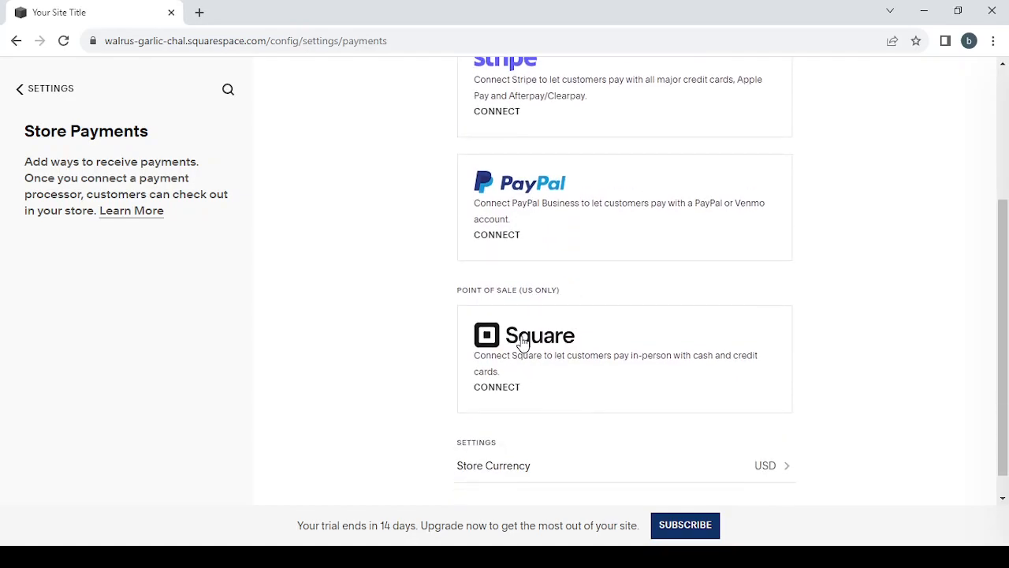
click(19, 91)
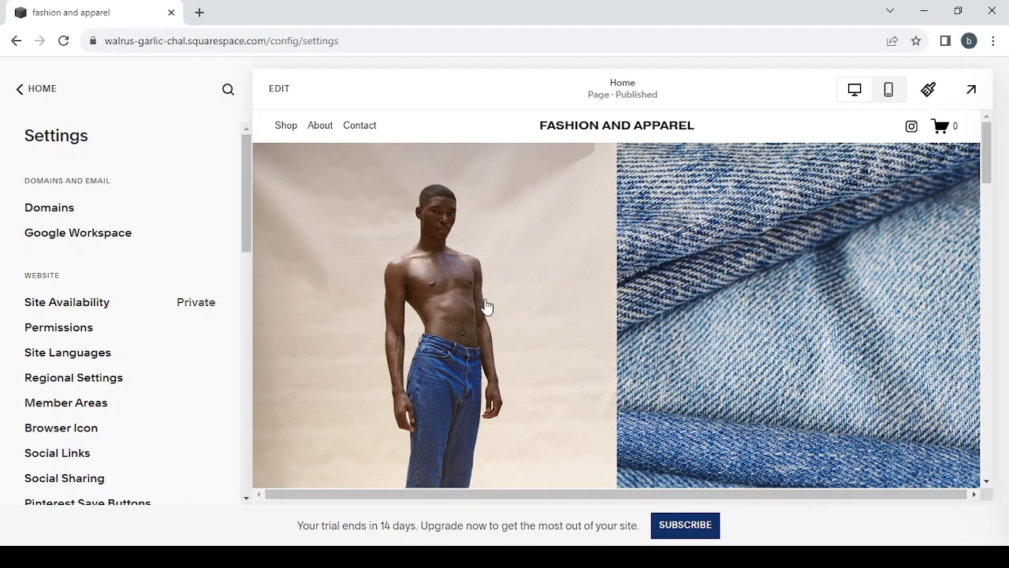
Open the Home page for editing and inspect the first gallery section's layout options and color themes.
click(605, 325)
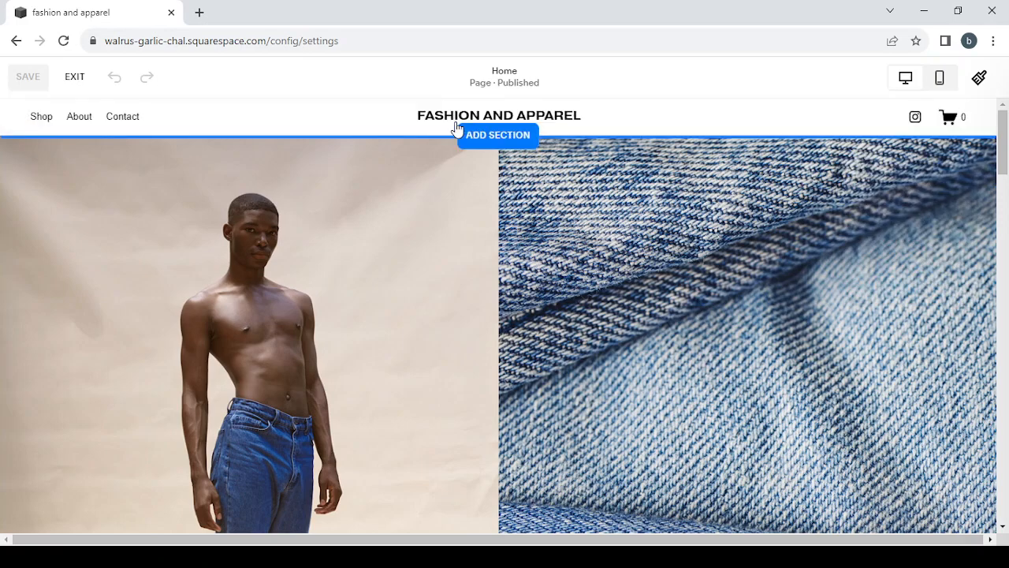
mouse_move(415, 186)
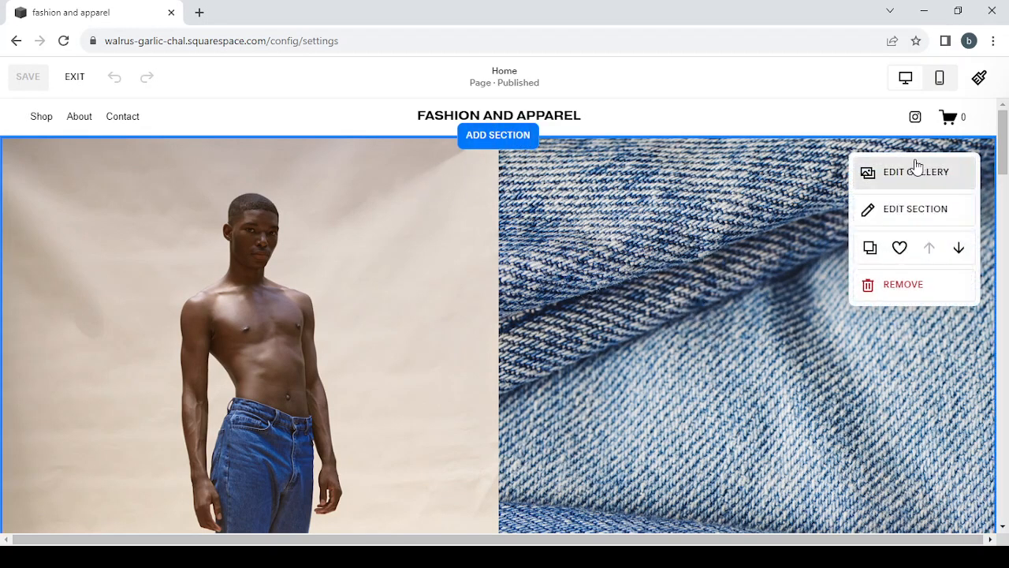
click(905, 213)
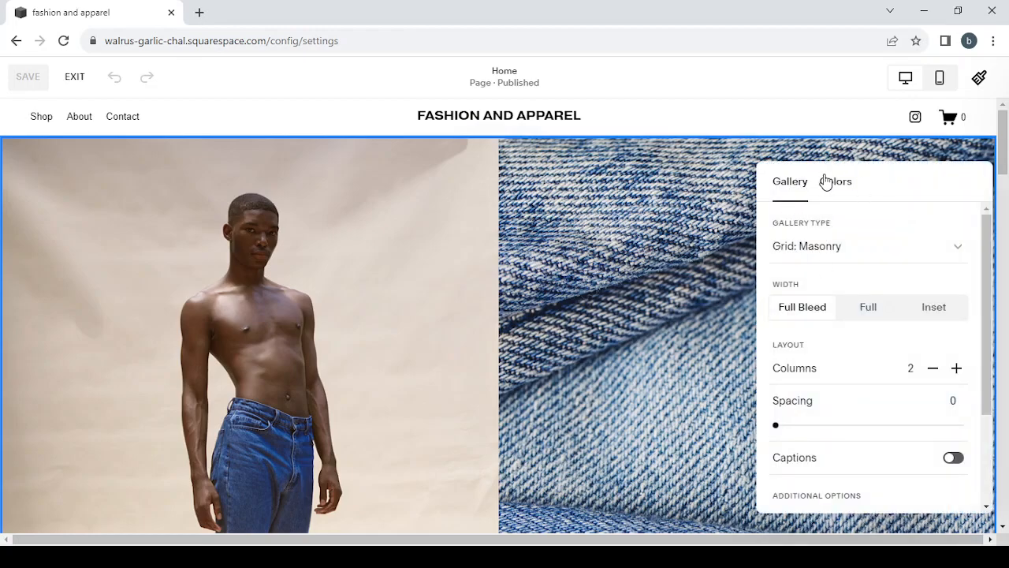
click(826, 182)
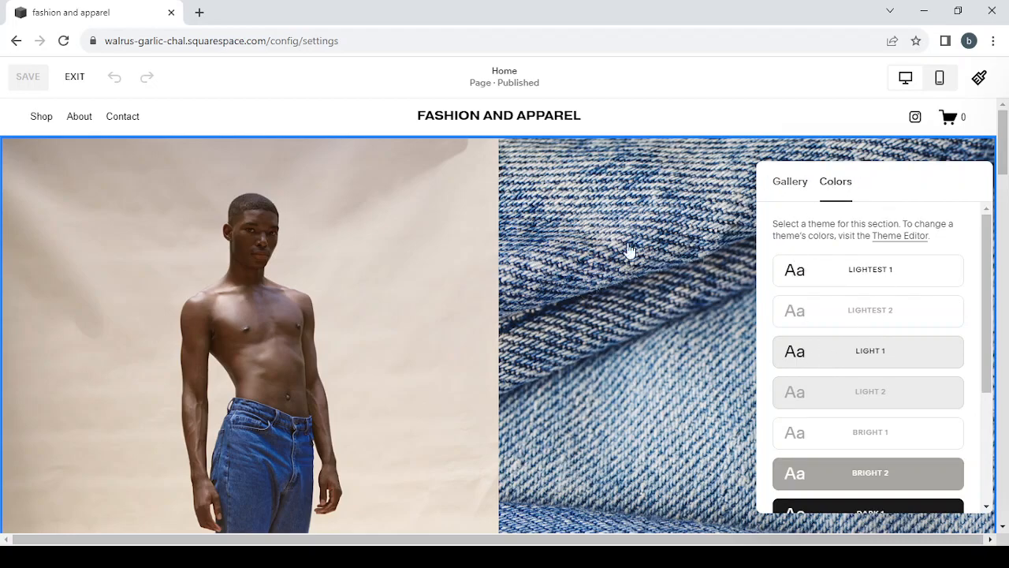
Browse the block types that can be added to the three-image section below the sale banner, closing the list without adding one.
scroll(426, 421, down, 4)
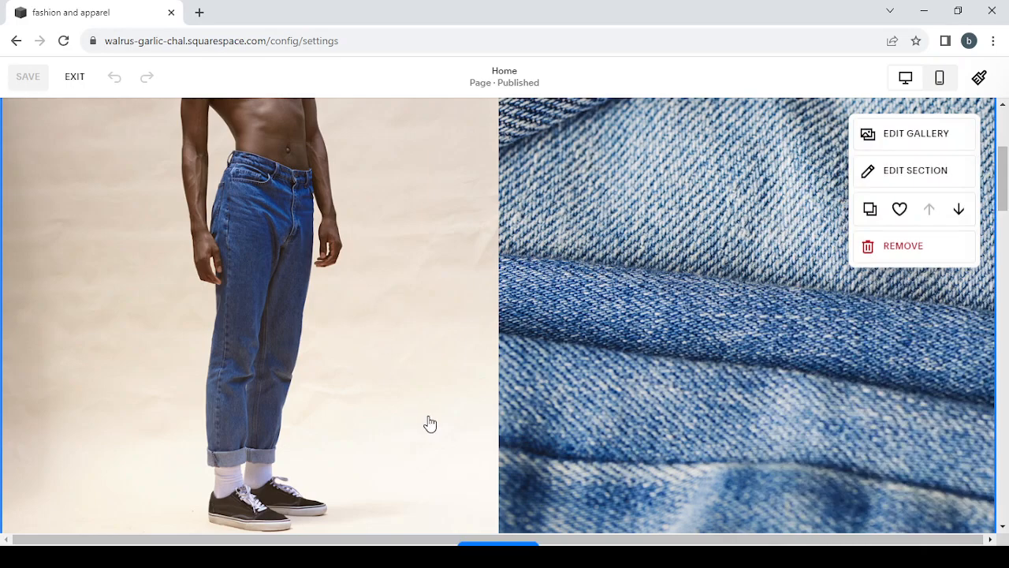
scroll(437, 421, down, 2)
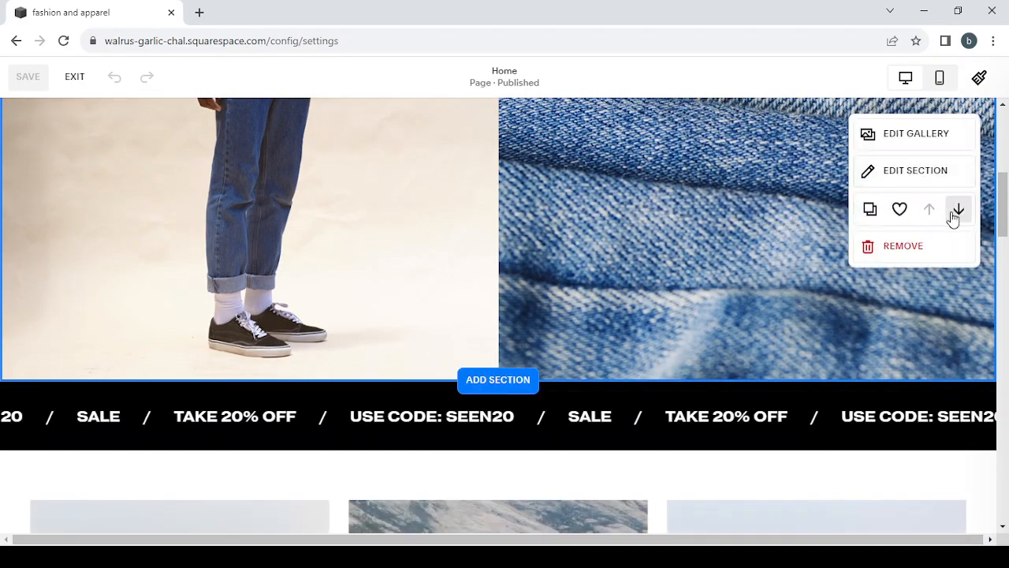
scroll(686, 351, down, 2)
scroll(683, 345, down, 2)
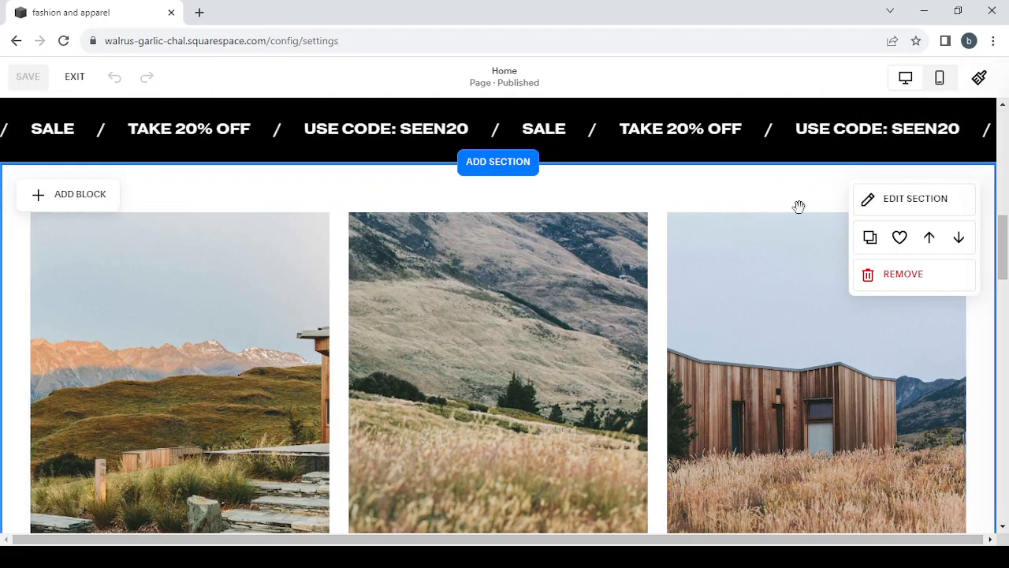
click(75, 194)
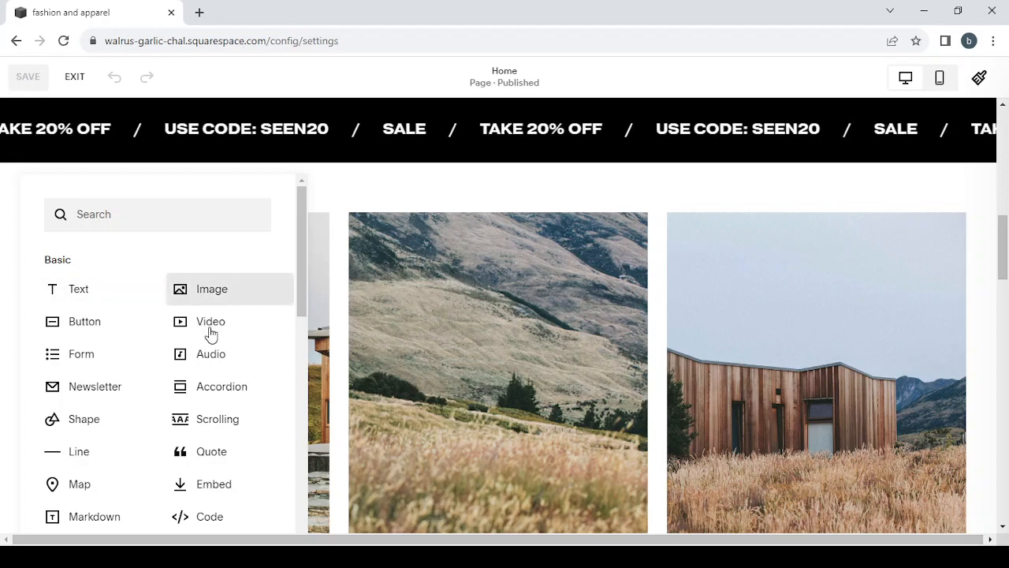
scroll(118, 355, down, 2)
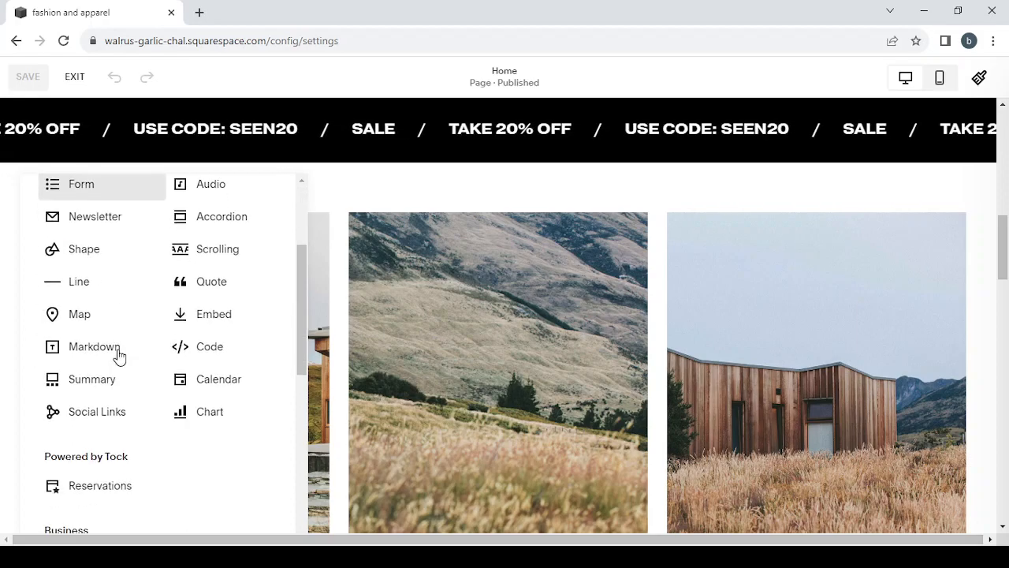
scroll(118, 356, down, 5)
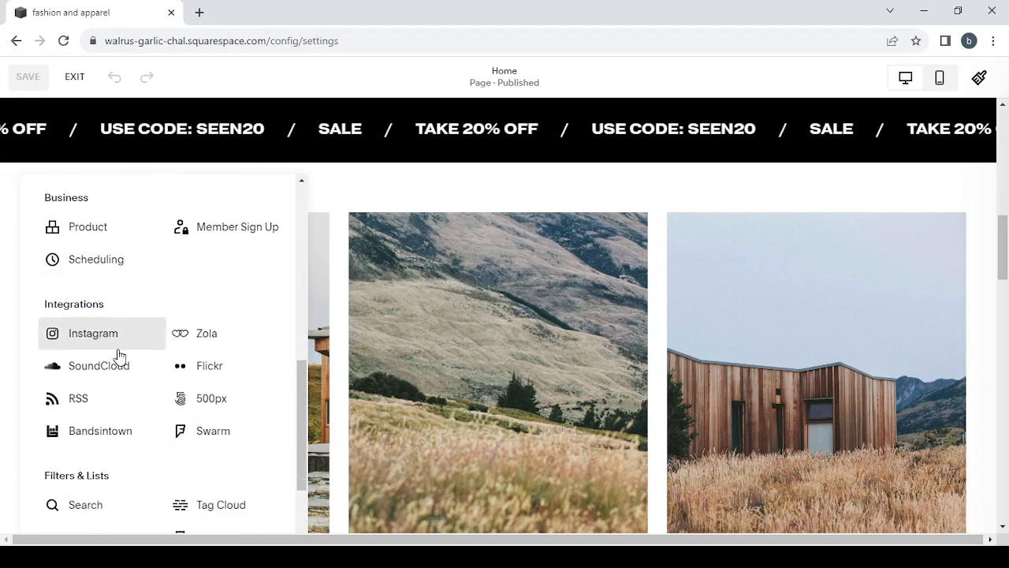
click(395, 196)
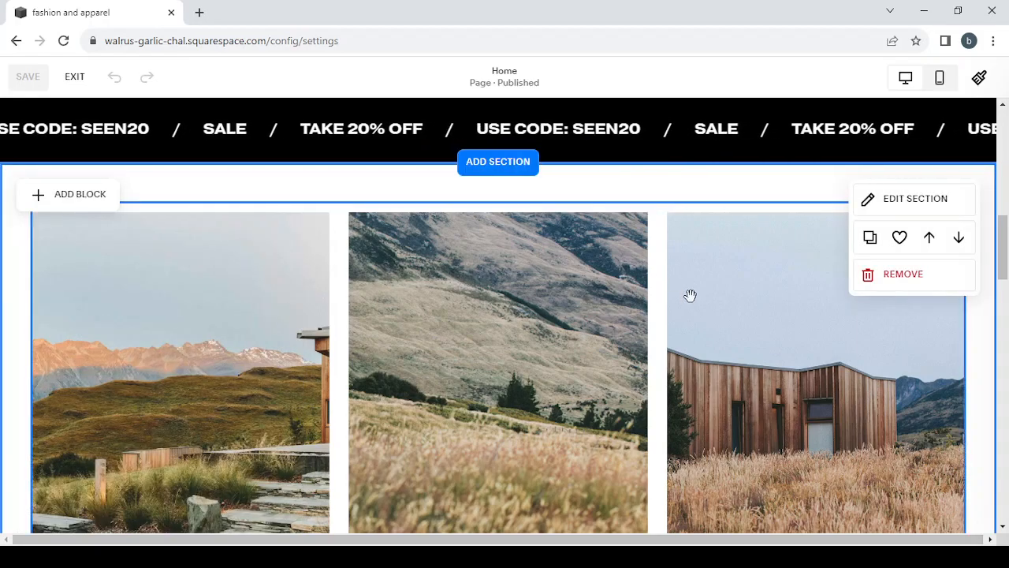
Toggle bold formatting on the word "QUALITY" in the "Focused on high-quality manufacturing and design." text block.
scroll(690, 295, down, 3)
scroll(691, 298, down, 5)
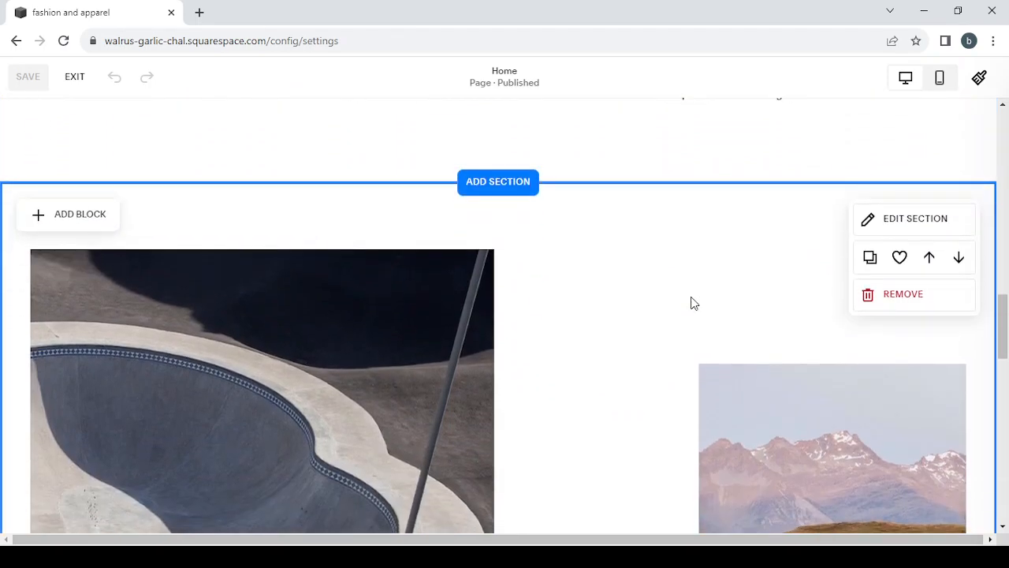
scroll(691, 301, down, 4)
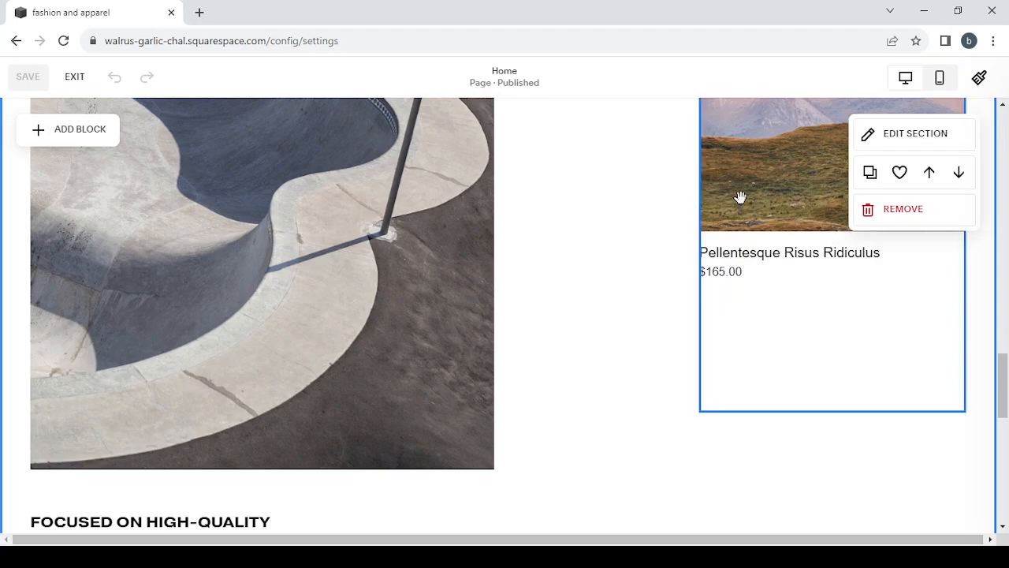
scroll(553, 286, down, 4)
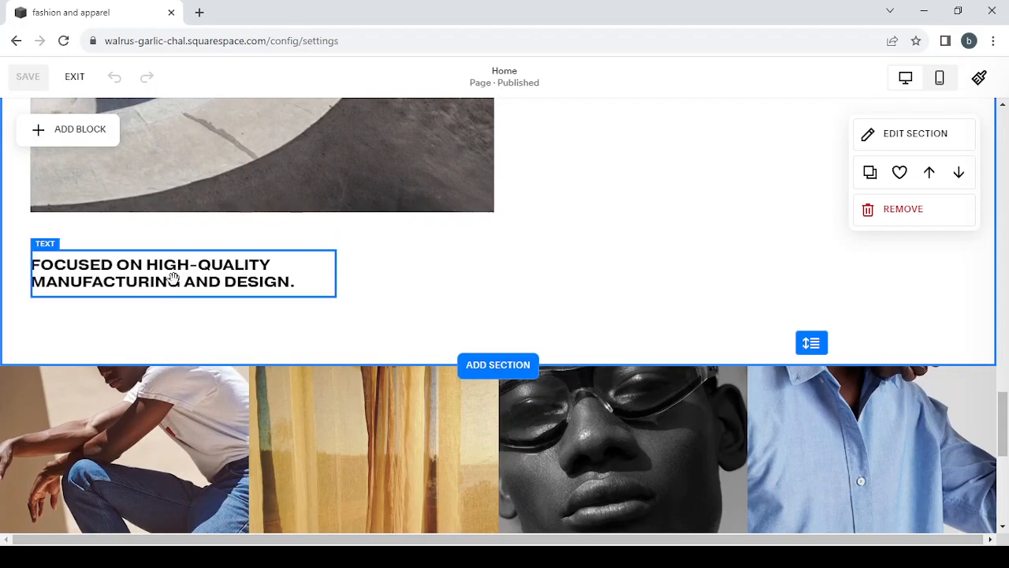
click(223, 273)
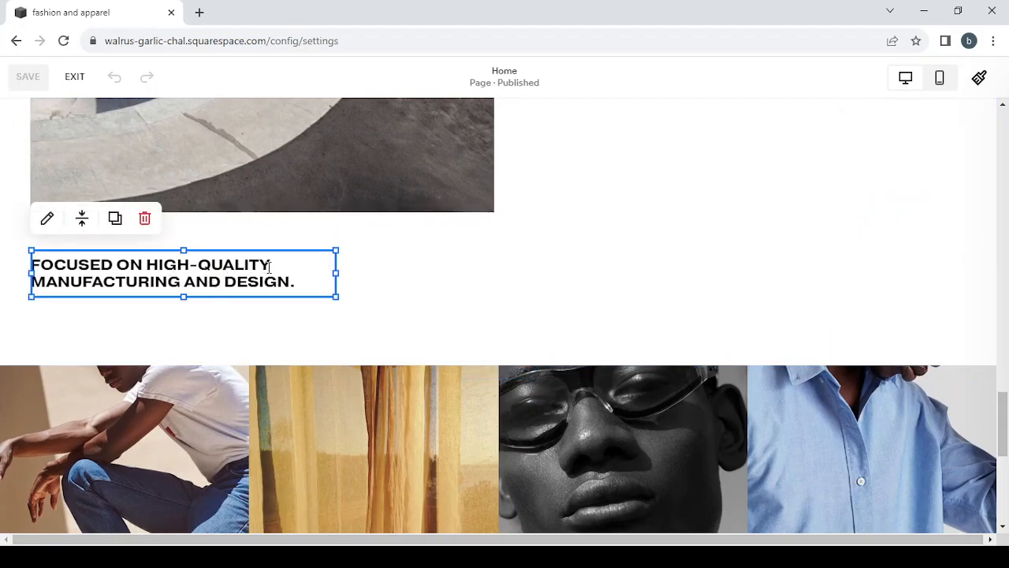
double_click(203, 266)
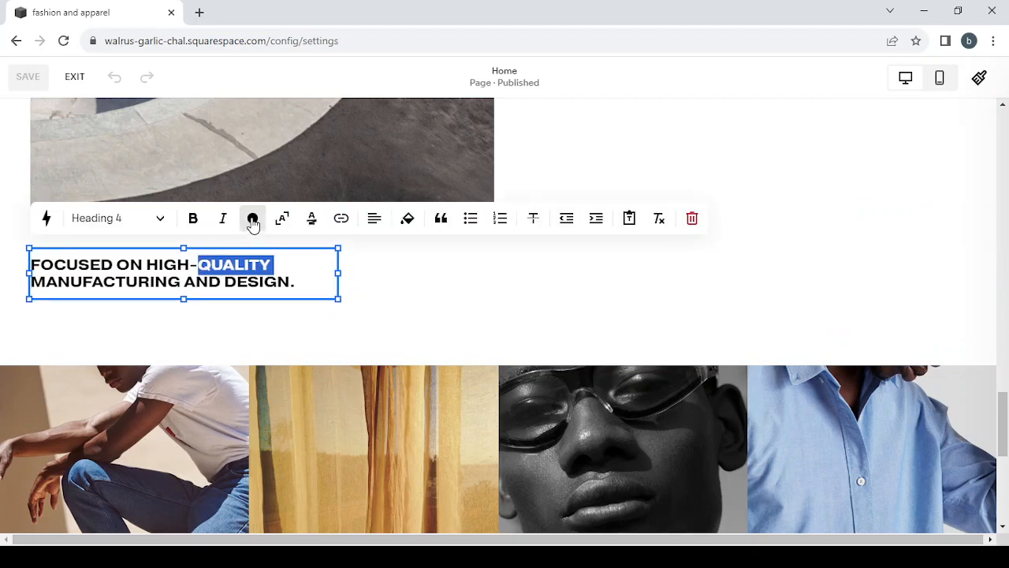
click(195, 222)
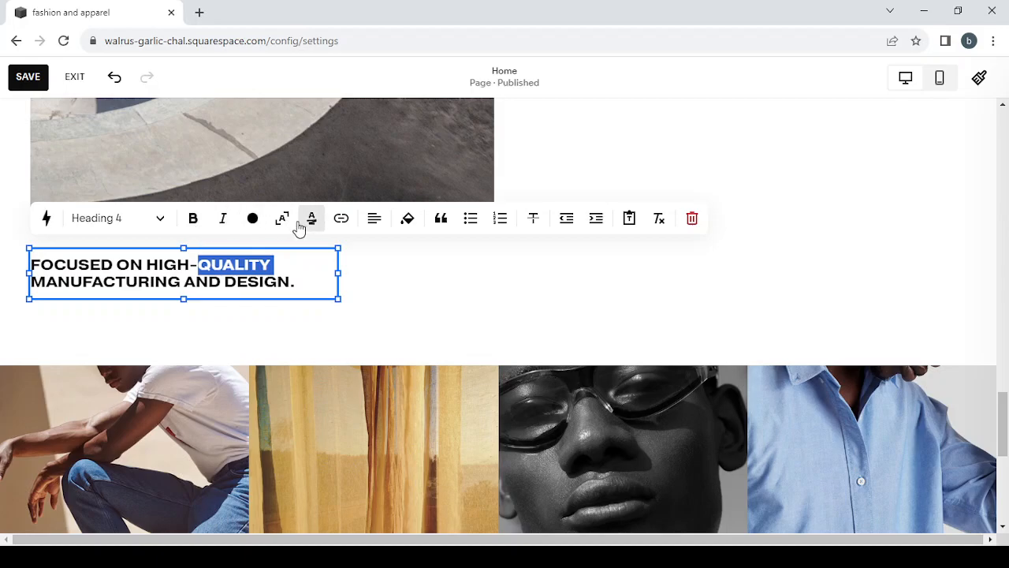
Try quote formatting on the "Focused on high-quality manufacturing and design." text, remove it and leave the text block.
click(441, 220)
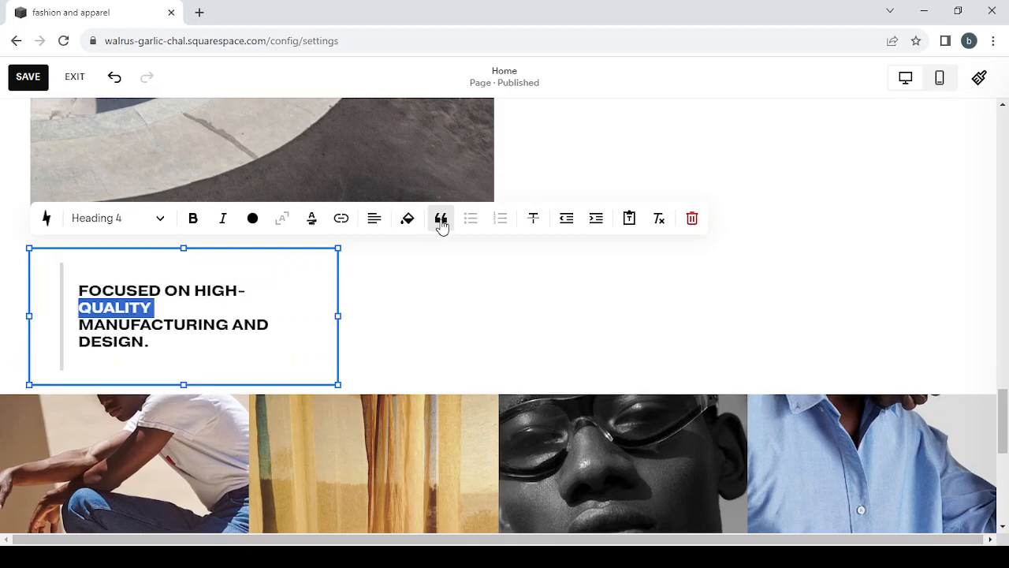
click(441, 221)
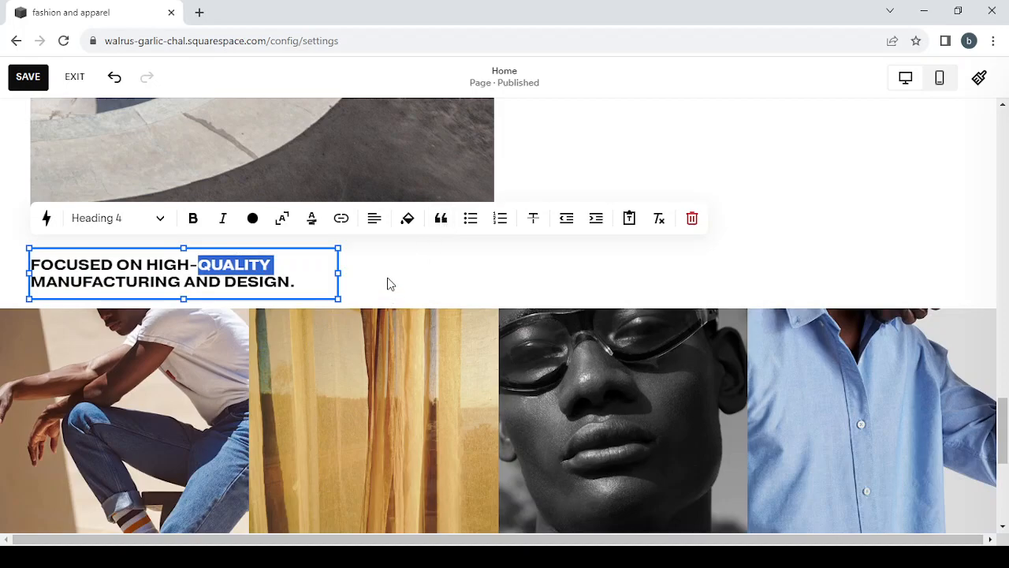
click(361, 249)
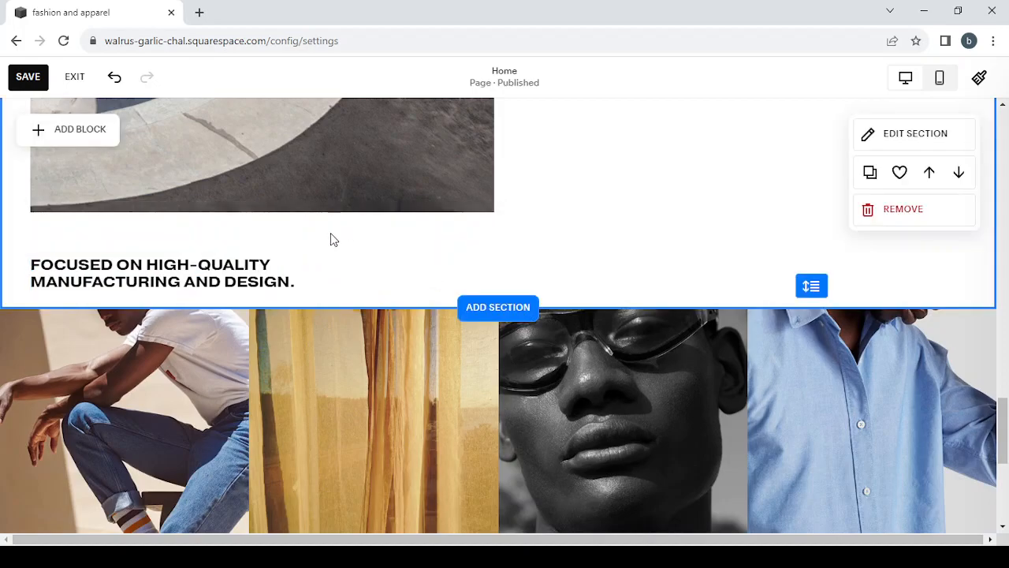
Open the site footer for editing, look over its editable content, and return to editing the Home page.
scroll(717, 300, down, 3)
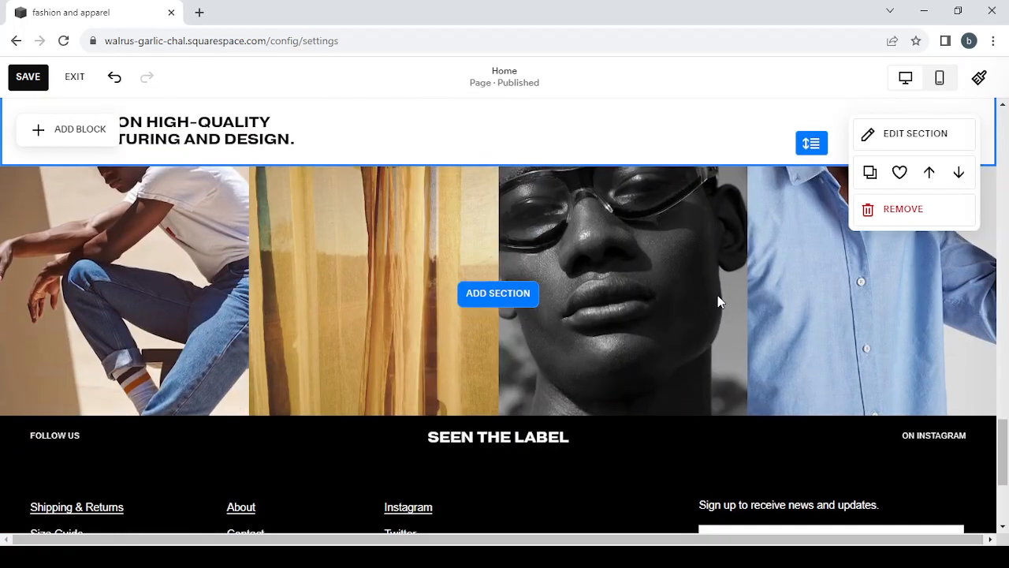
scroll(717, 302, down, 2)
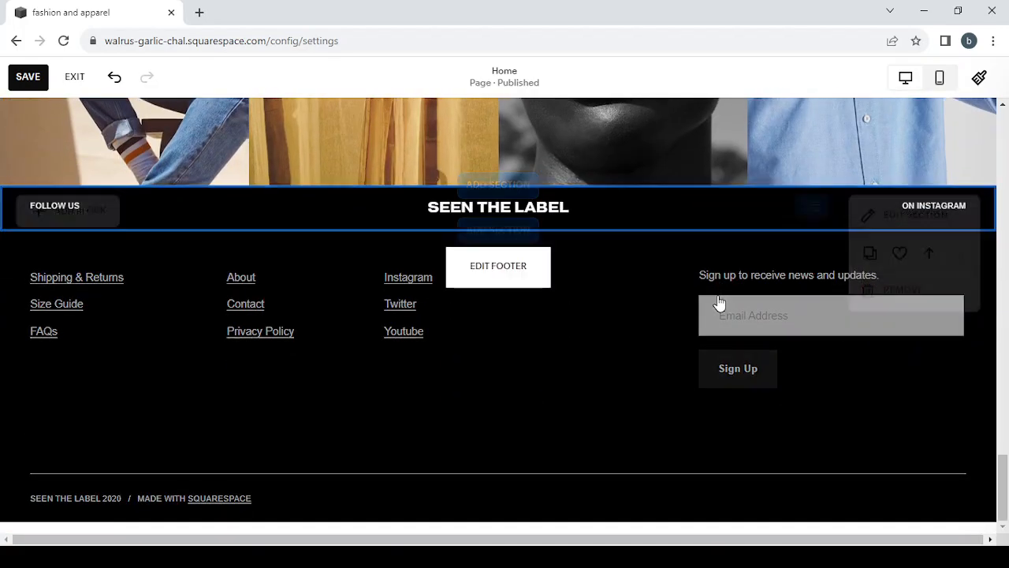
click(519, 266)
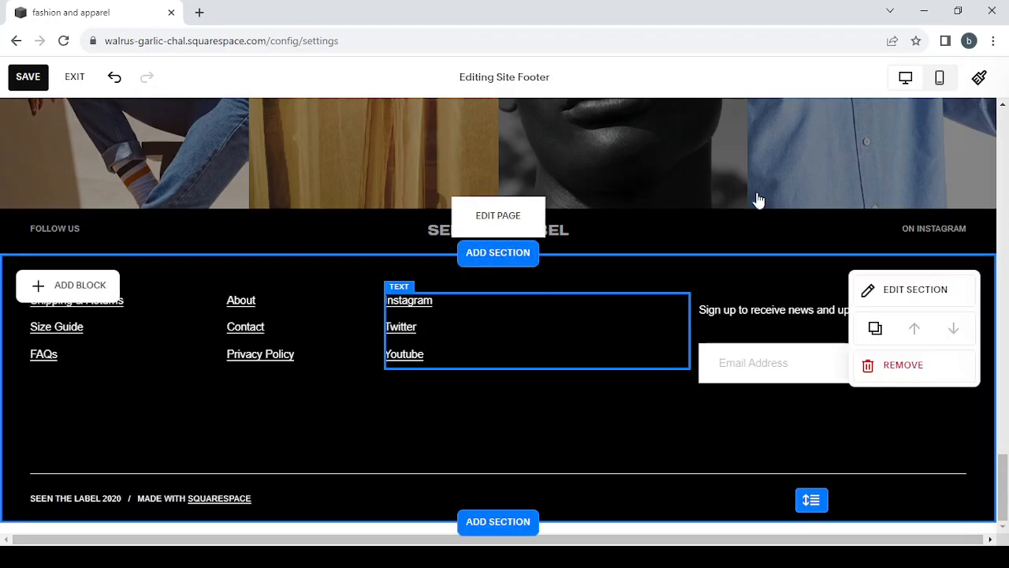
scroll(757, 201, up, 15)
scroll(757, 201, up, 10)
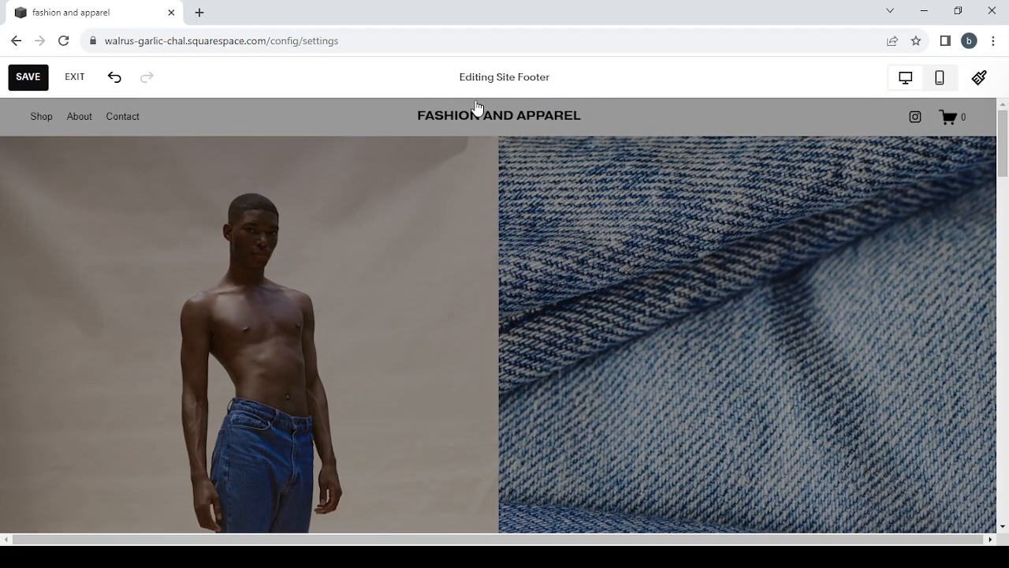
click(469, 225)
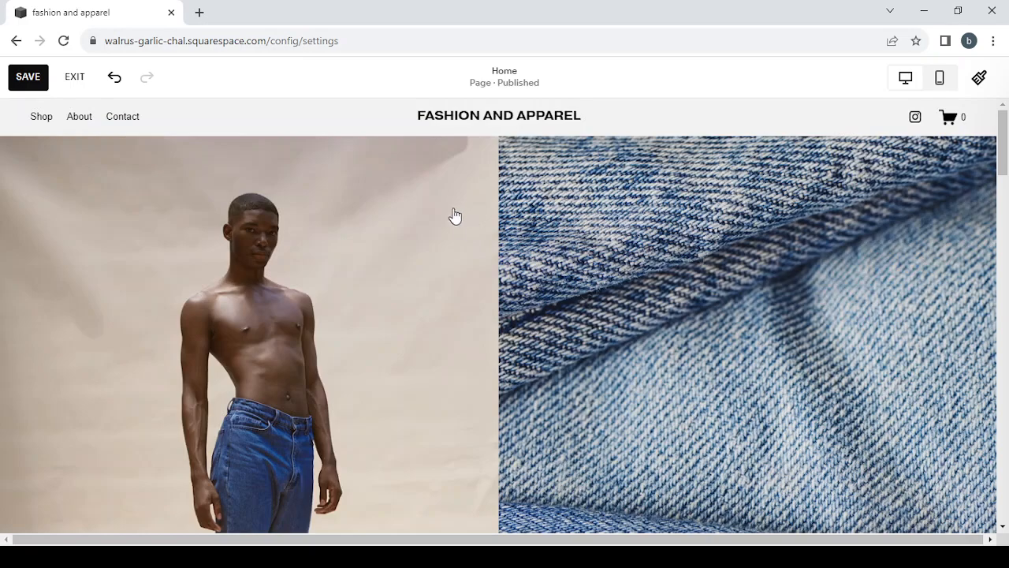
Open the site header's global settings to view the title, logo, elements and style options, and close them.
mouse_move(492, 135)
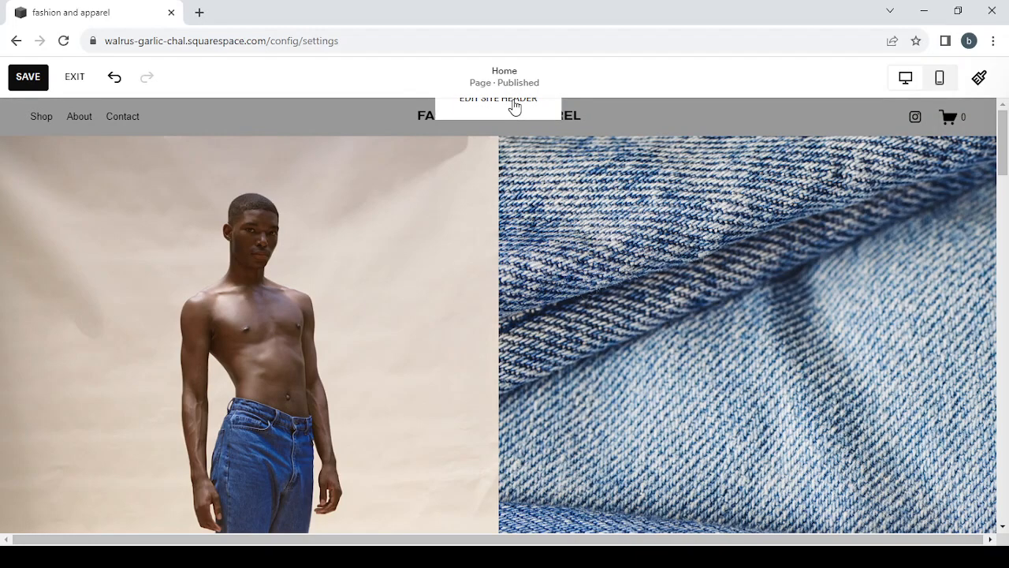
click(514, 105)
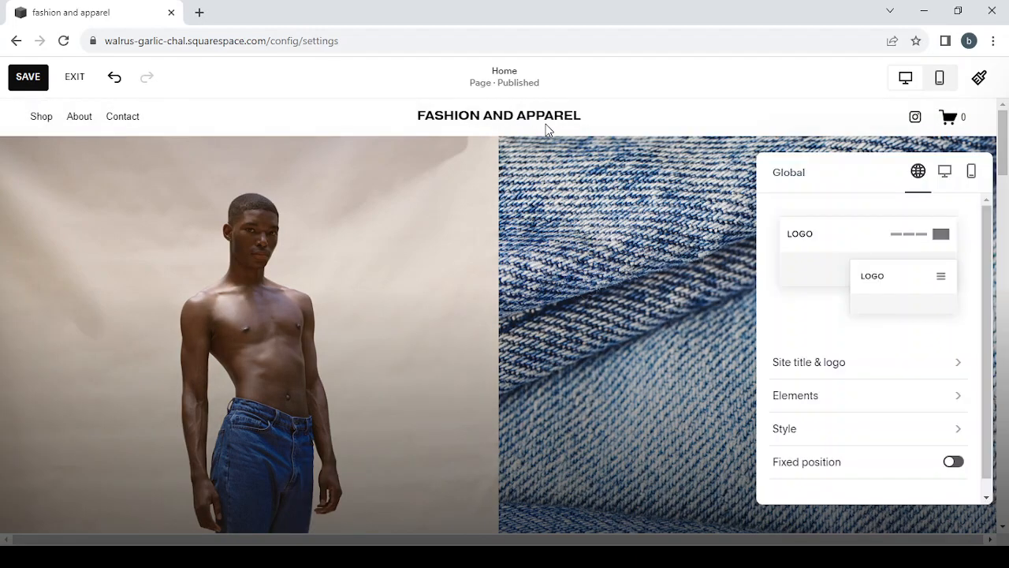
click(753, 267)
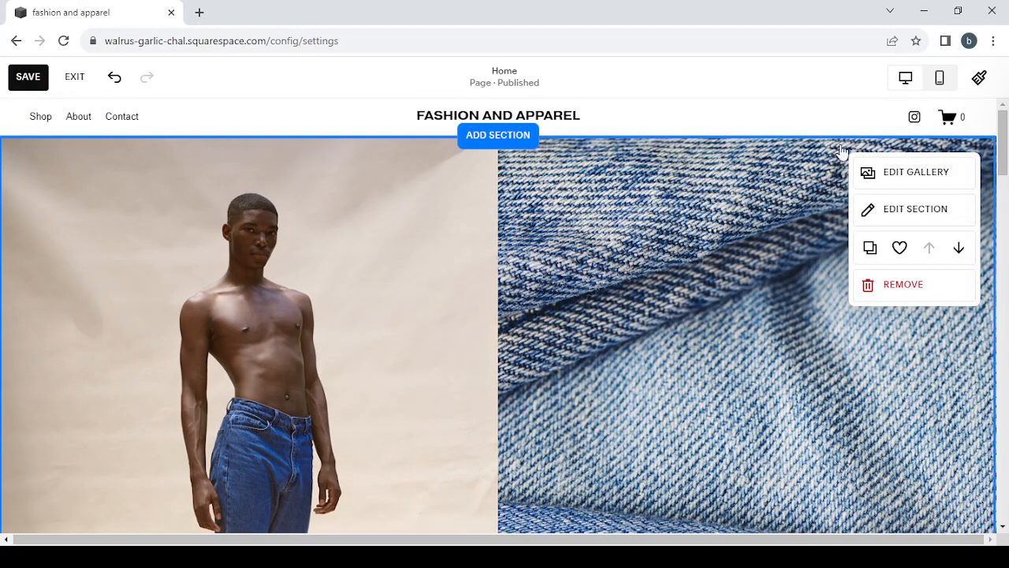
Open the font settings in the site styles and review the font pack, base size and global text styles.
click(978, 78)
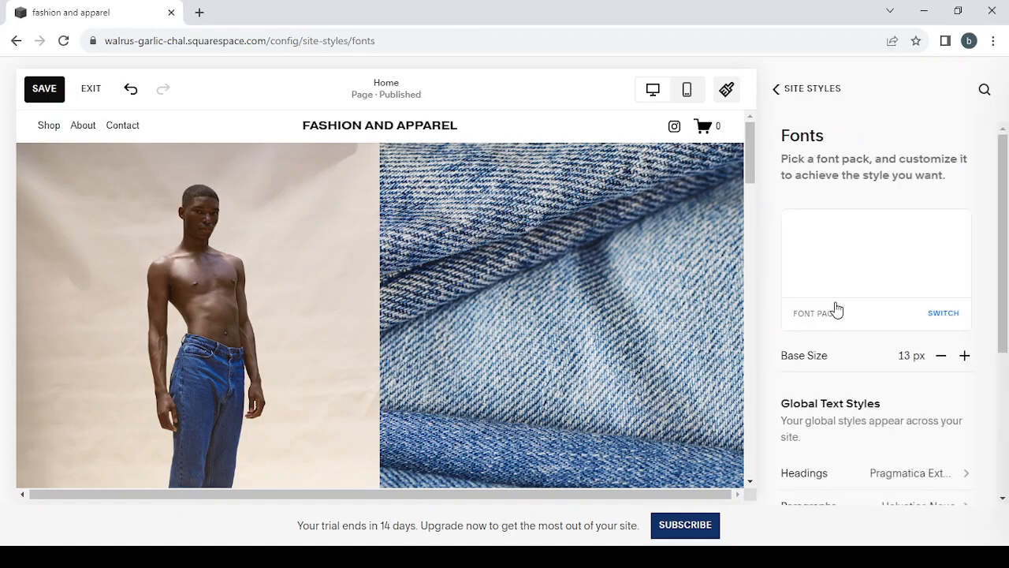
scroll(816, 247, down, 1)
scroll(816, 247, down, 1)
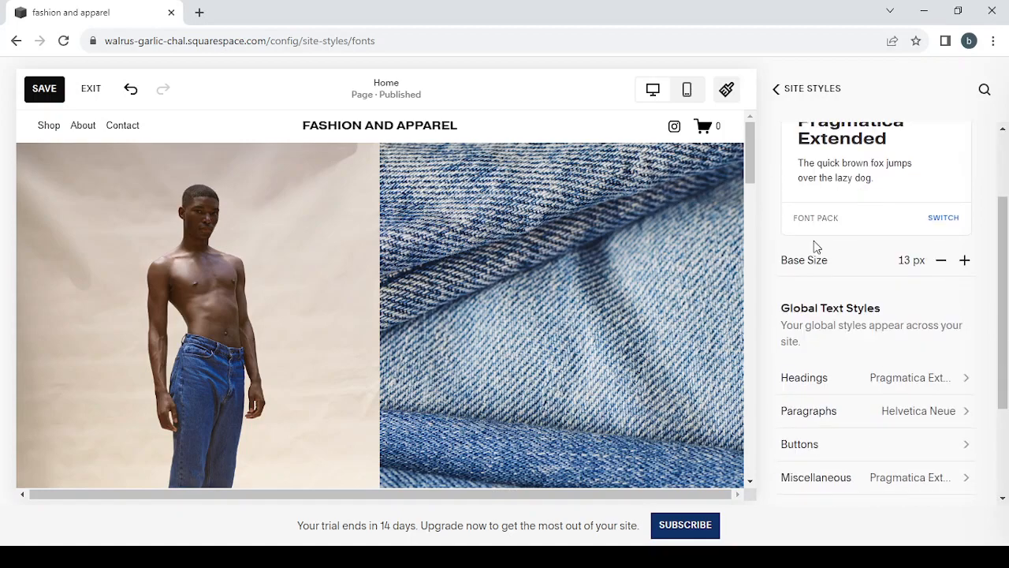
scroll(816, 247, up, 2)
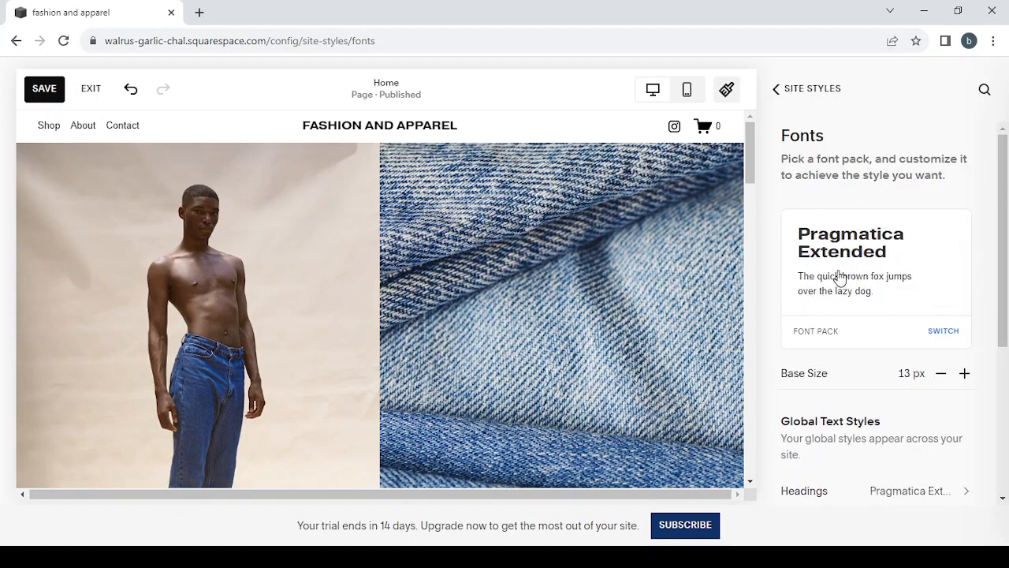
scroll(839, 276, down, 3)
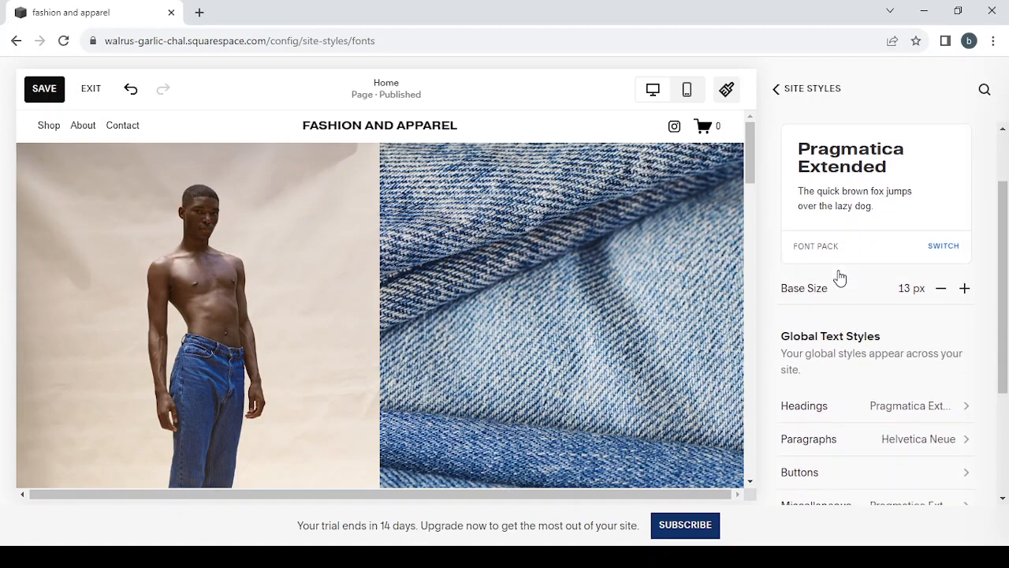
Look through the global text styles and the style assignment option in the font settings, and return to the site styles overview.
scroll(840, 276, down, 1)
scroll(840, 277, up, 2)
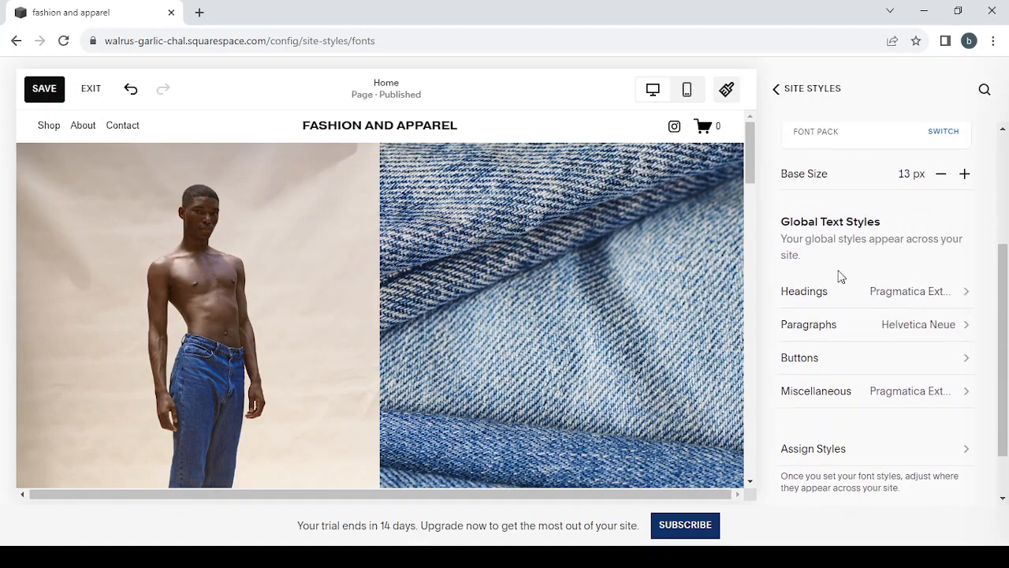
scroll(844, 289, down, 1)
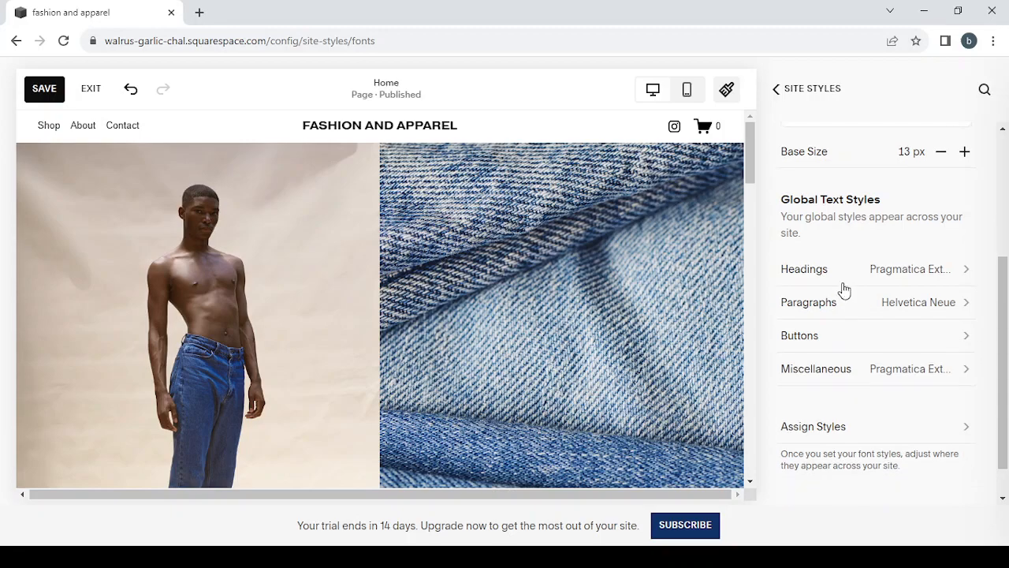
scroll(829, 251, up, 3)
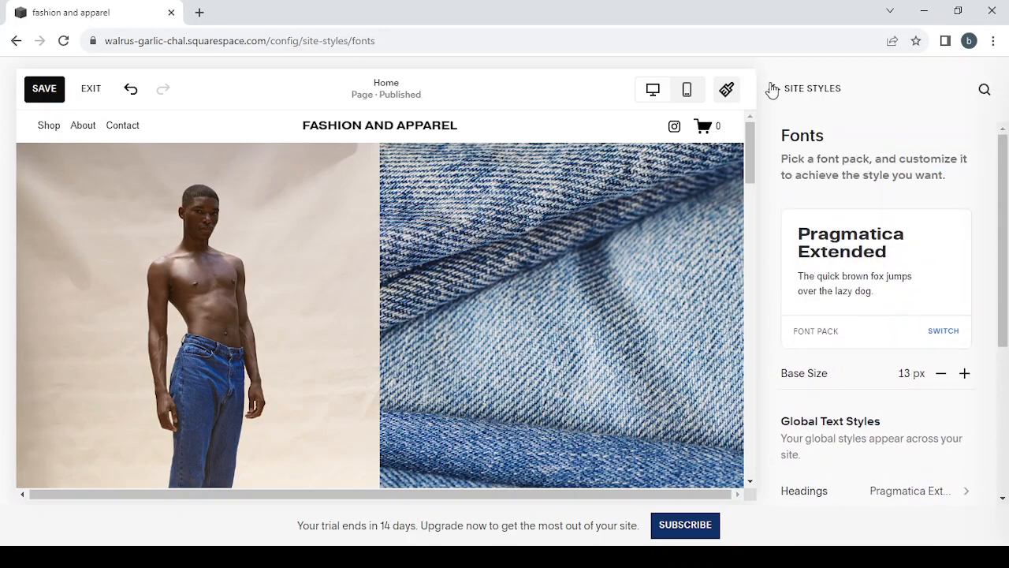
click(772, 90)
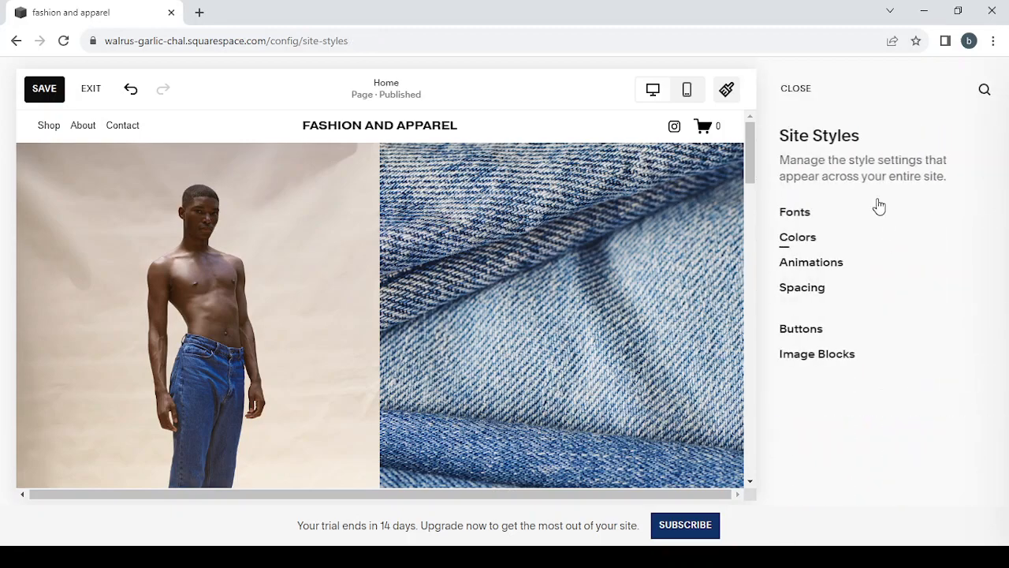
Review the site's animation styles, and open the button style settings, closing the introduction to the new button styles.
click(808, 267)
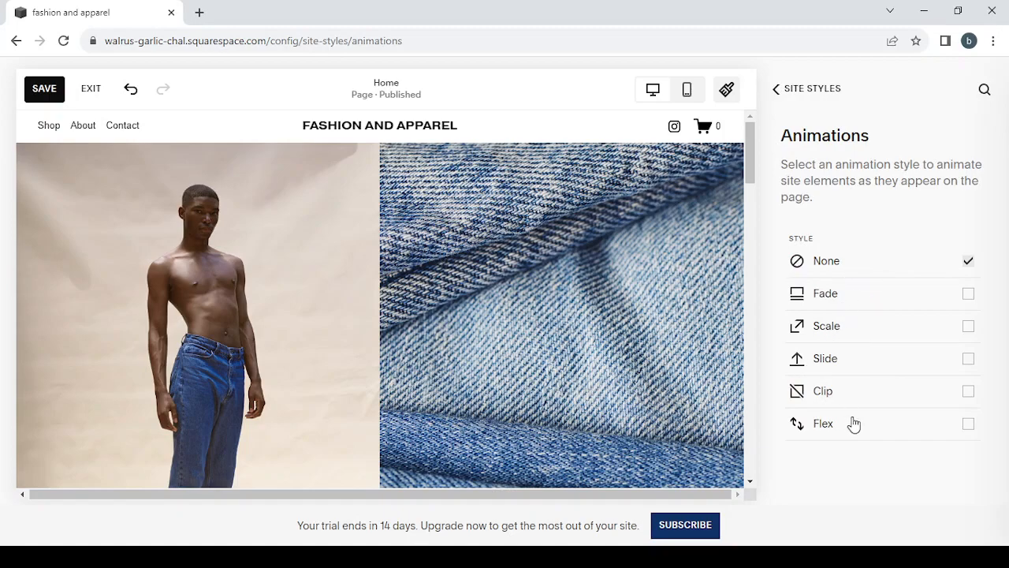
click(777, 90)
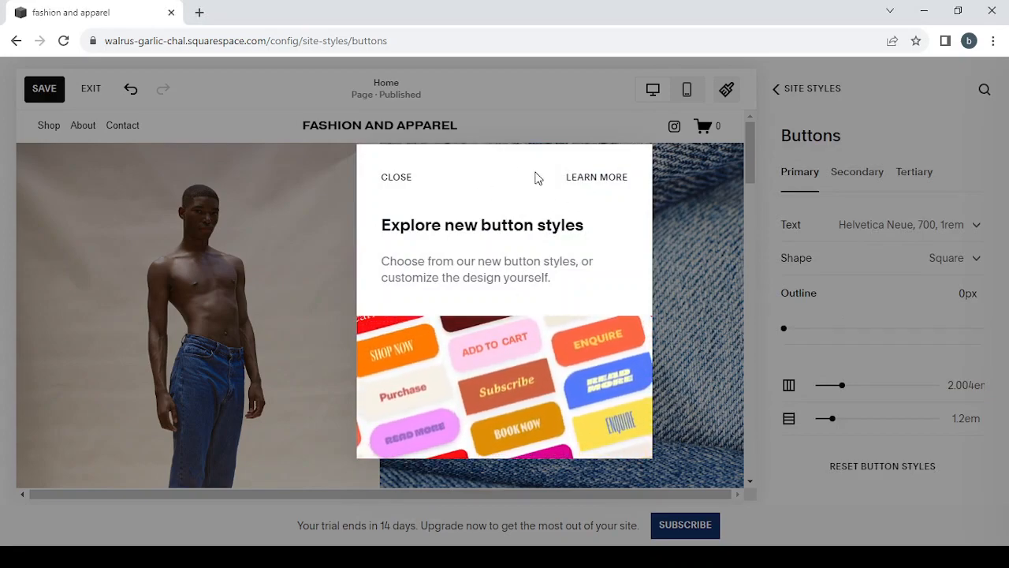
click(392, 188)
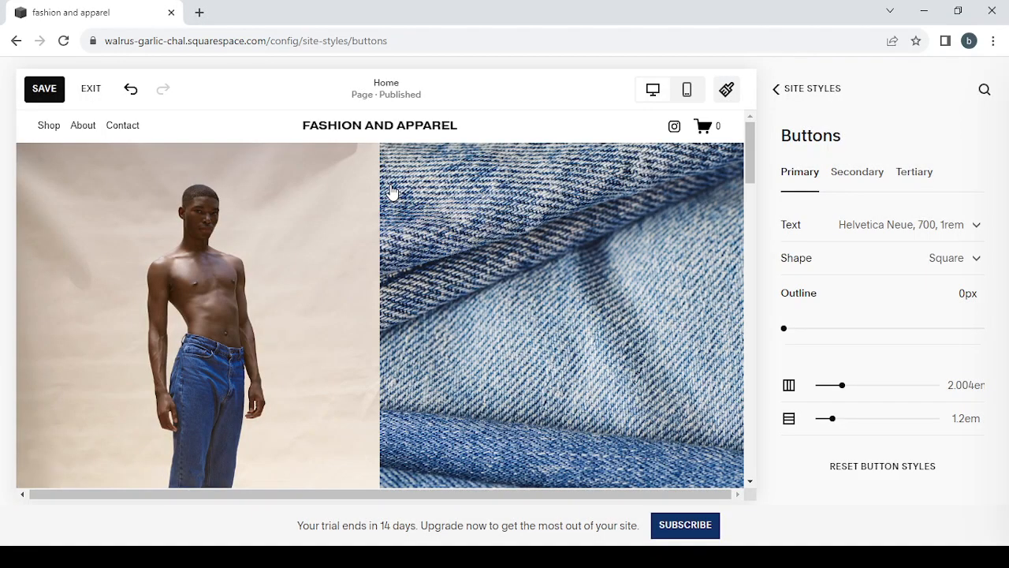